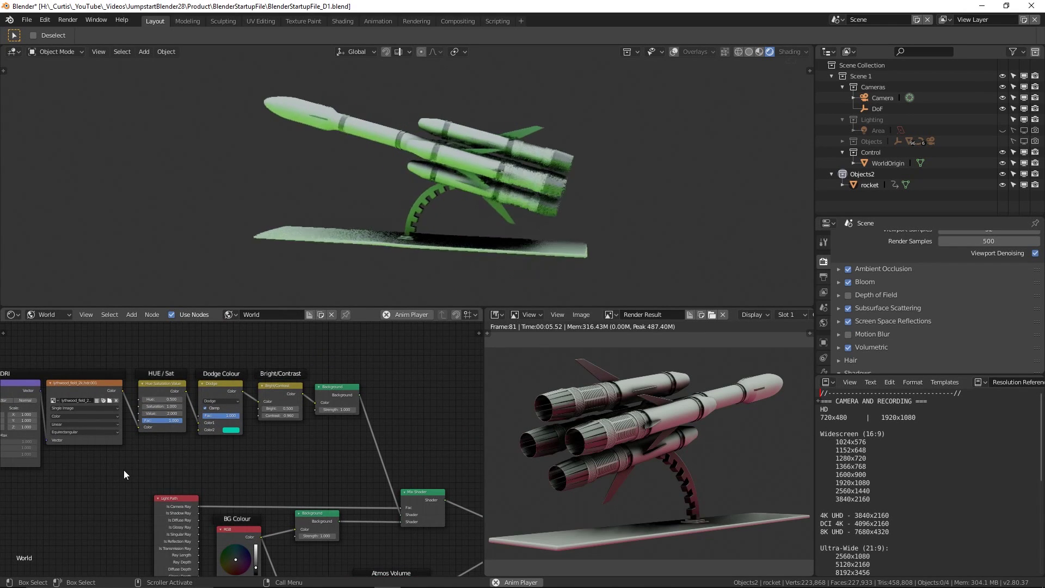
- Change the world Dodge Colour node's Color2 blend colour to red
{"action": "middle_click_drag", "start_coordinate": [124, 474], "coordinate": [237, 466]}
{"action": "middle_click_drag", "start_coordinate": [308, 452], "coordinate": [326, 430]}
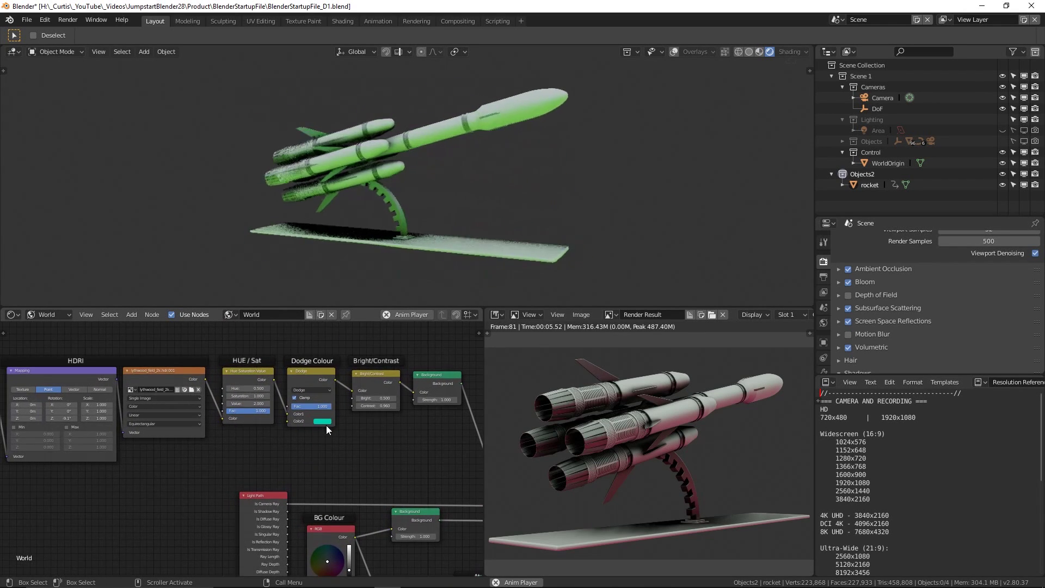
{"action": "left_click", "coordinate": [321, 421]}
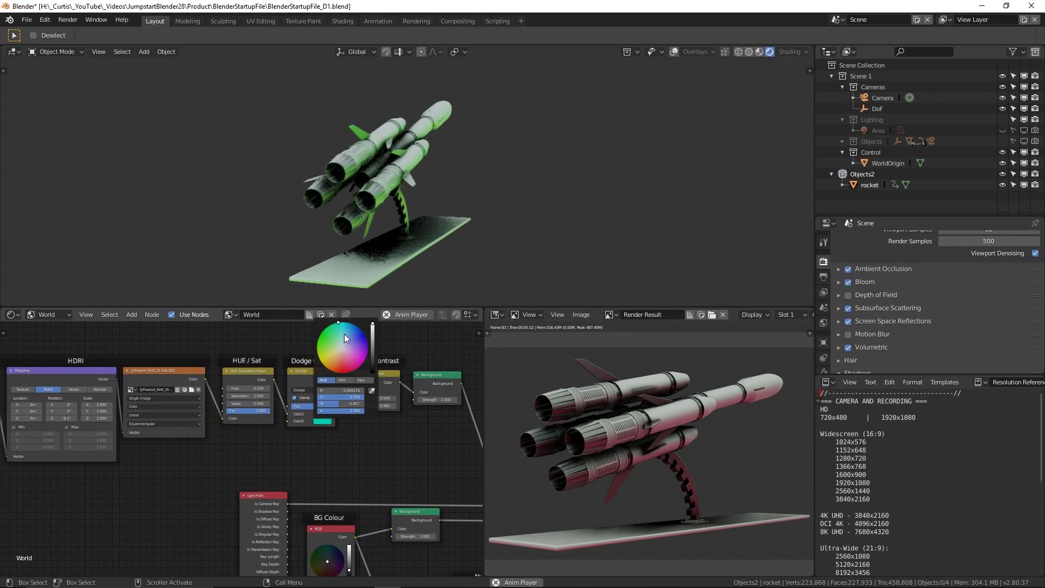
{"action": "mouse_move", "coordinate": [344, 334]}
{"action": "left_mouse_down"}
{"action": "mouse_move", "coordinate": [353, 324]}
{"action": "mouse_move", "coordinate": [357, 368]}
{"action": "mouse_move", "coordinate": [340, 372]}
{"action": "mouse_move", "coordinate": [320, 361]}
{"action": "mouse_move", "coordinate": [318, 339]}
{"action": "mouse_move", "coordinate": [352, 324]}
{"action": "left_mouse_up"}
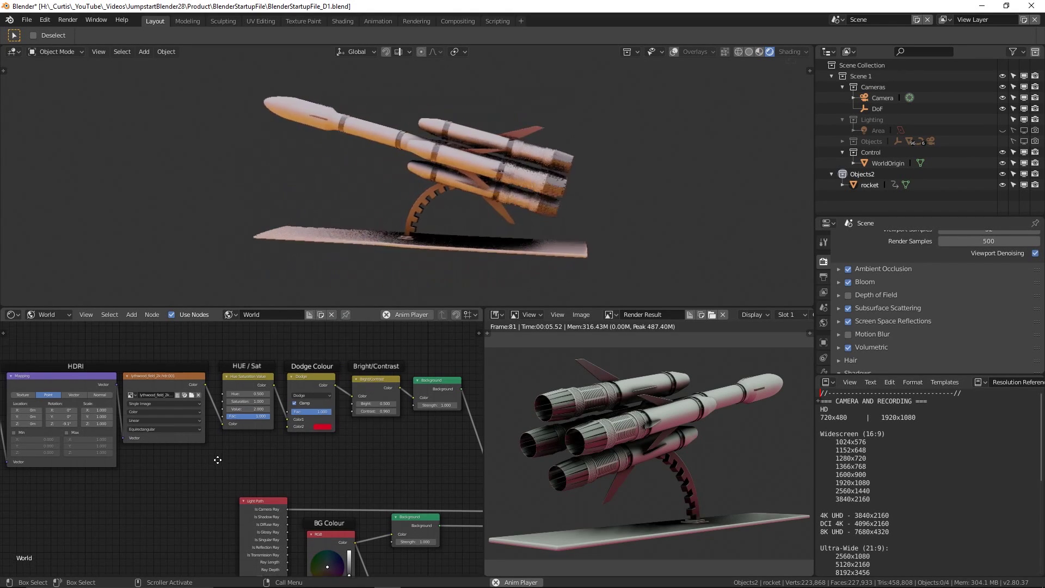
- Set the Bright/Contrast node's Contrast to 1.000
{"action": "scroll", "coordinate": [184, 481], "scroll_direction": "up", "scroll_amount": 2}
{"action": "middle_click_drag", "start_coordinate": [365, 441], "coordinate": [251, 452]}
{"action": "mouse_move", "coordinate": [267, 440]}
{"action": "left_mouse_down"}
{"action": "mouse_move", "coordinate": [299, 440]}
{"action": "mouse_move", "coordinate": [258, 440]}
{"action": "left_mouse_up"}
{"action": "type", "text": "1"}
{"action": "key", "text": "Return"}
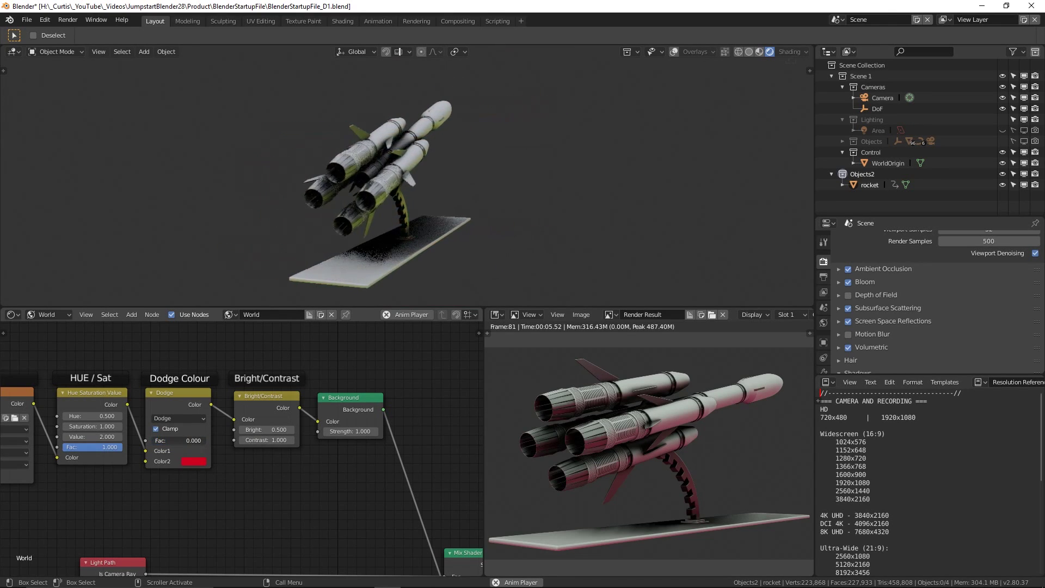
- Pan and zoom across the world node tree, from Texture Coordinate and Mapping to the remaining nodes
{"action": "scroll", "coordinate": [243, 499], "scroll_direction": "down", "scroll_amount": 4}
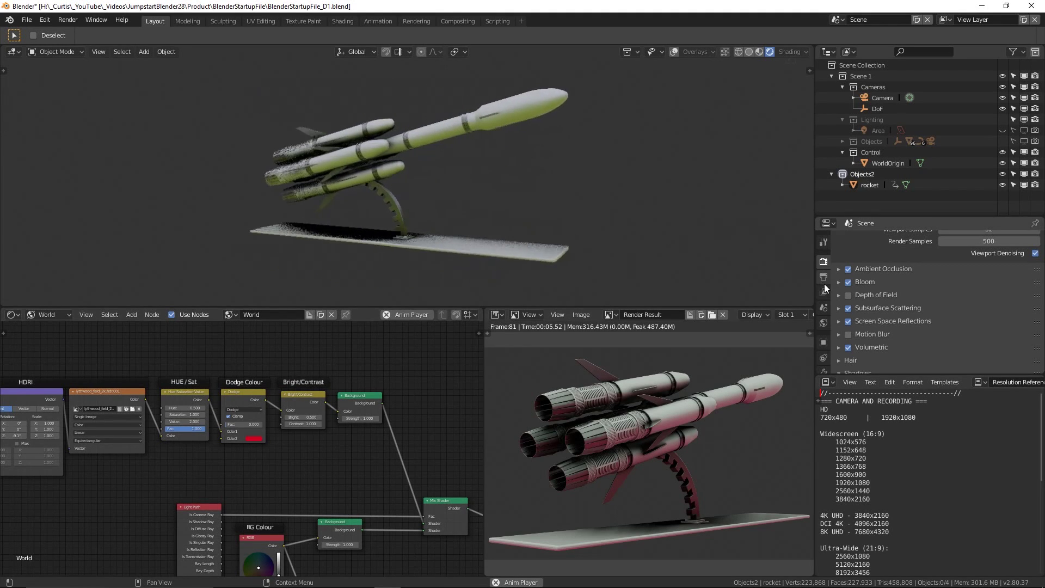
{"action": "scroll", "coordinate": [850, 325], "scroll_direction": "down", "scroll_amount": 2}
{"action": "scroll", "coordinate": [850, 325], "scroll_direction": "up", "scroll_amount": 2}
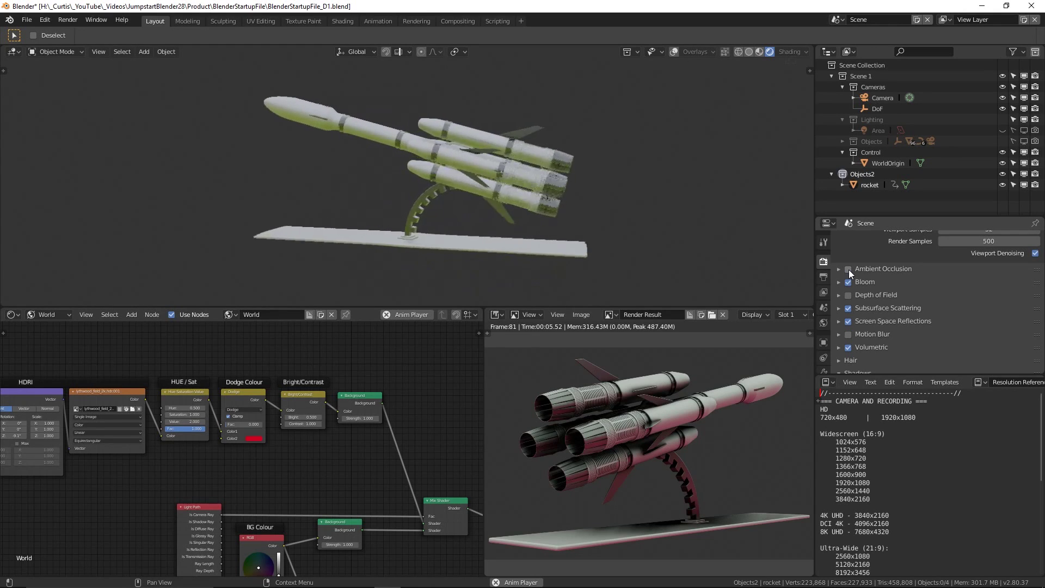
{"action": "middle_click_drag", "start_coordinate": [110, 480], "coordinate": [284, 471]}
{"action": "scroll", "coordinate": [331, 454], "scroll_direction": "up", "scroll_amount": 2}
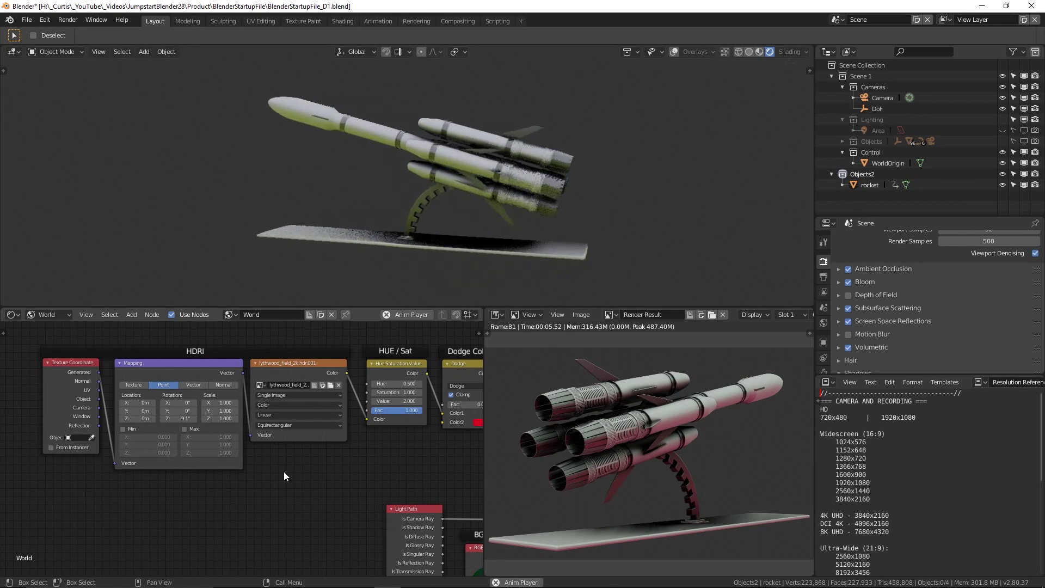
{"action": "middle_click_drag", "start_coordinate": [283, 471], "coordinate": [131, 456]}
{"action": "scroll", "coordinate": [213, 458], "scroll_direction": "down", "scroll_amount": 2}
{"action": "middle_click_drag", "start_coordinate": [213, 458], "coordinate": [113, 451]}
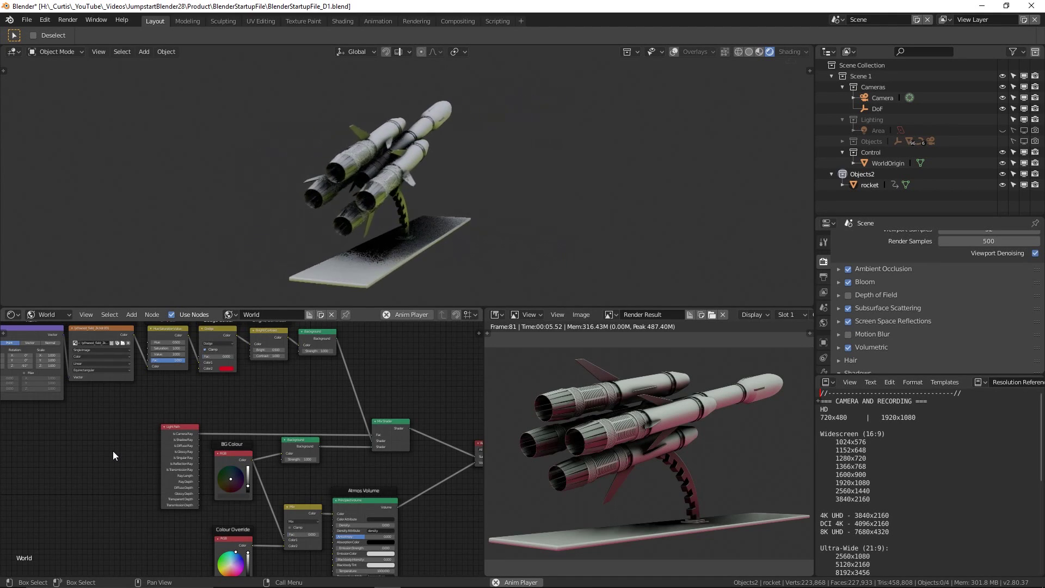
{"action": "scroll", "coordinate": [113, 451], "scroll_direction": "down", "scroll_amount": 1}
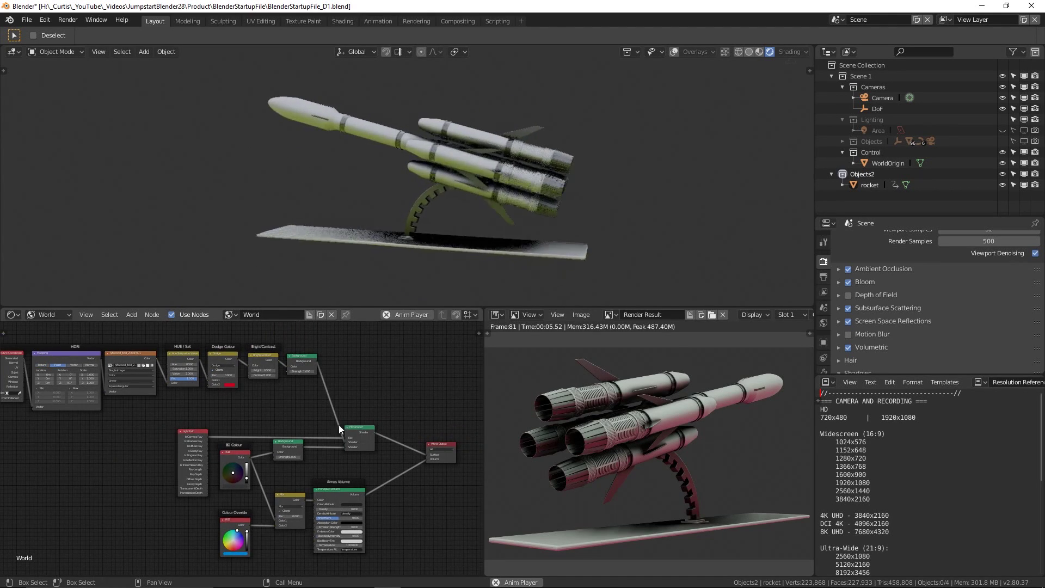
- Raise the Color Balance Gain value and shift its Gain colour wheel toward teal
{"action": "scroll", "coordinate": [914, 340], "scroll_direction": "down", "scroll_amount": 3}
{"action": "left_click", "coordinate": [866, 309]}
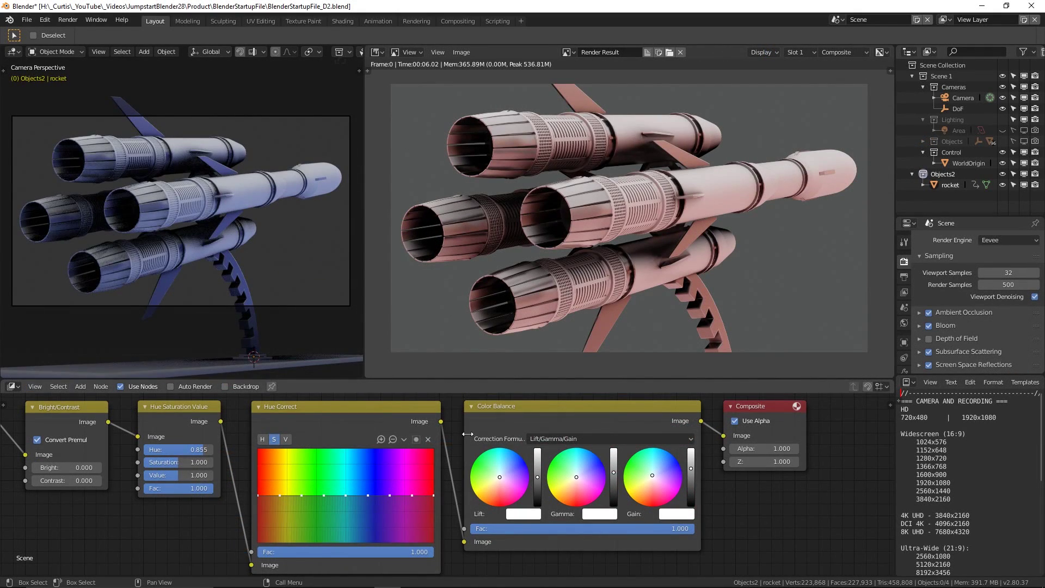
{"action": "mouse_move", "coordinate": [690, 473]}
{"action": "left_mouse_down"}
{"action": "mouse_move", "coordinate": [690, 454]}
{"action": "mouse_move", "coordinate": [691, 464]}
{"action": "left_mouse_up"}
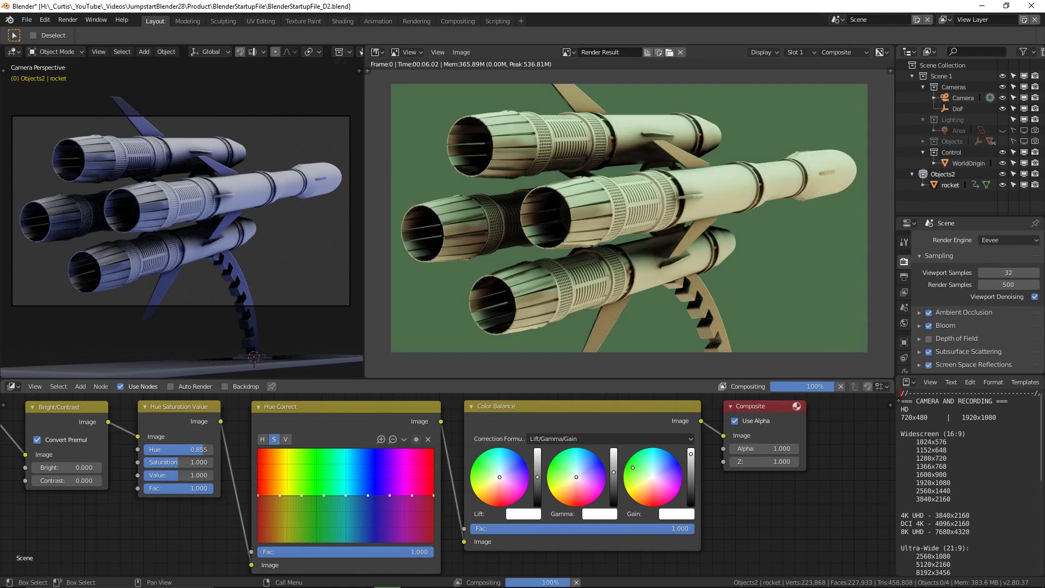
{"action": "left_click_drag", "start_coordinate": [633, 467], "coordinate": [667, 463]}
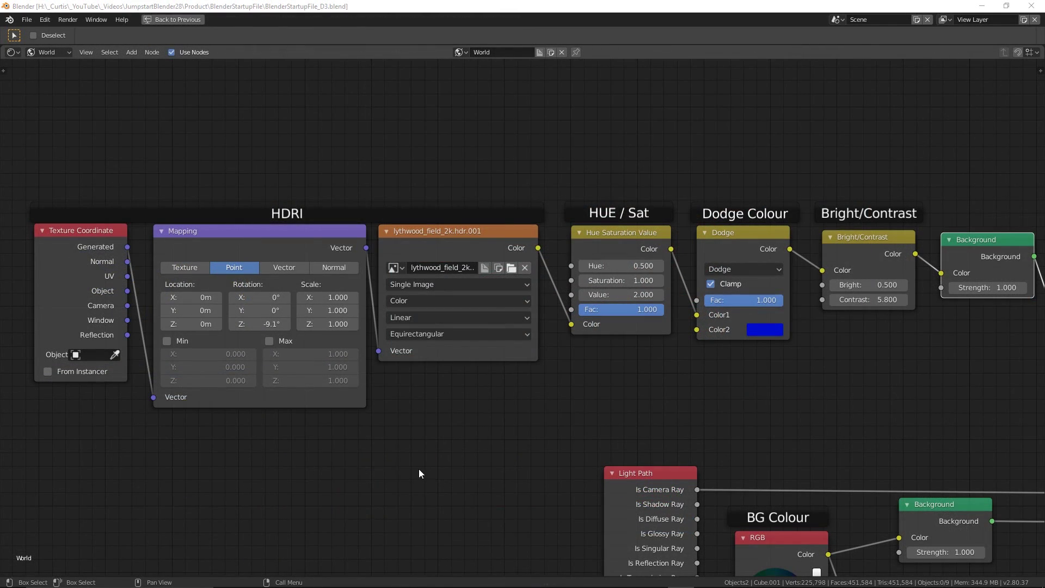
- Change the HDRI Mapping node's Rotation Z from -9.1° to 4.3°
{"action": "middle_click_drag", "start_coordinate": [419, 473], "coordinate": [550, 454]}
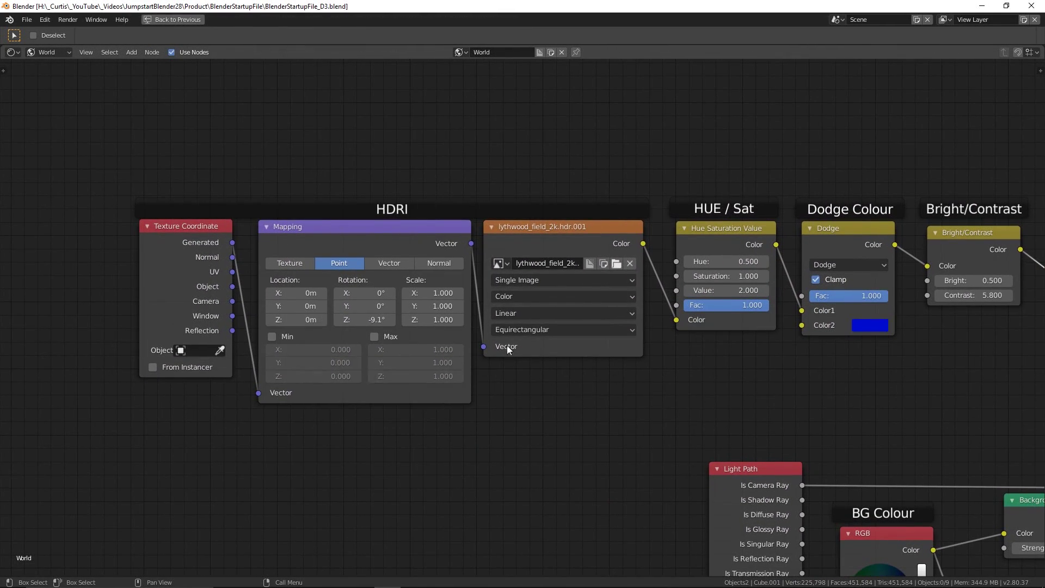
{"action": "scroll", "coordinate": [344, 360], "scroll_direction": "up", "scroll_amount": 2}
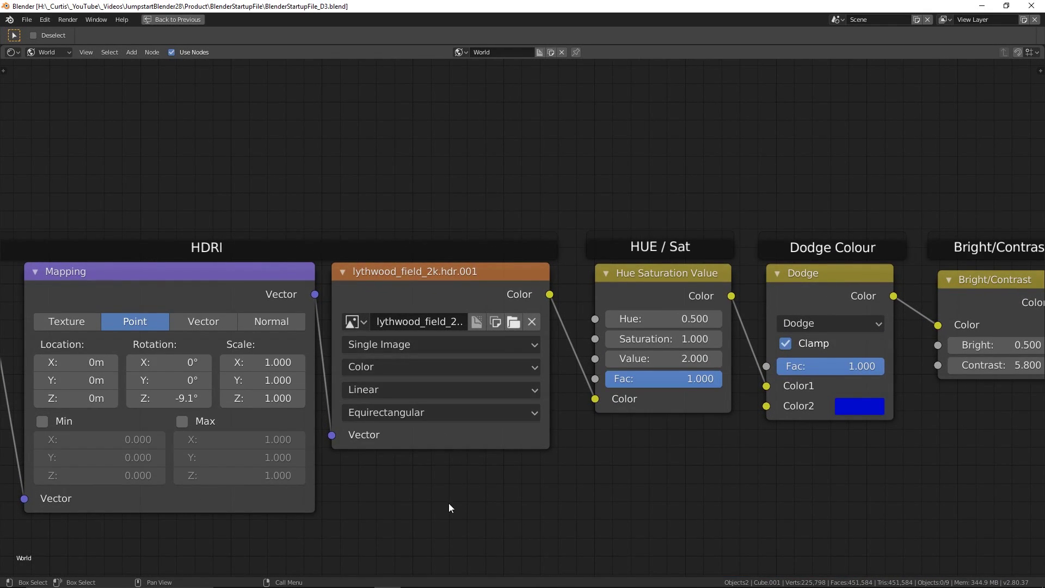
{"action": "middle_click_drag", "start_coordinate": [450, 504], "coordinate": [582, 441]}
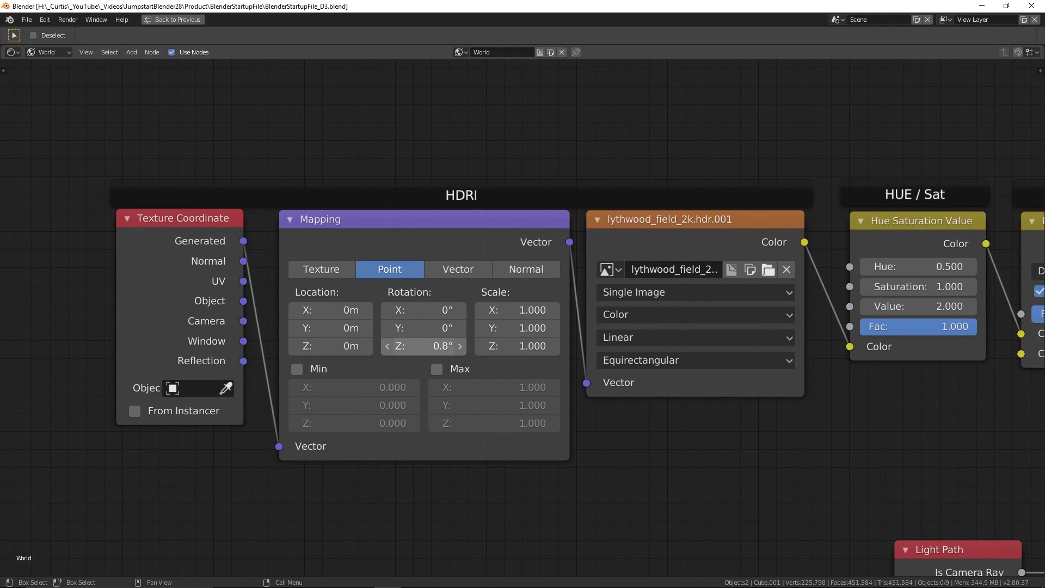
{"action": "left_click_drag", "start_coordinate": [424, 345], "coordinate": [430, 345]}
{"action": "scroll", "coordinate": [560, 414], "scroll_direction": "down", "scroll_amount": 2}
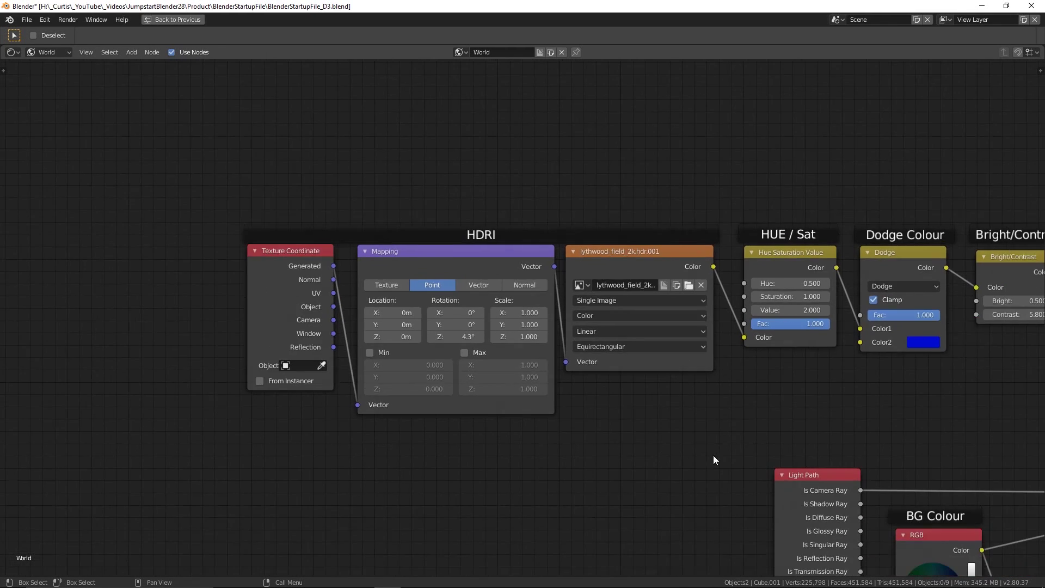
{"action": "mouse_move", "coordinate": [713, 455]}
{"action": "middle_mouse_down"}
{"action": "mouse_move", "coordinate": [623, 444]}
{"action": "mouse_move", "coordinate": [308, 451]}
{"action": "middle_mouse_up"}
{"action": "scroll", "coordinate": [309, 451], "scroll_direction": "up", "scroll_amount": 2}
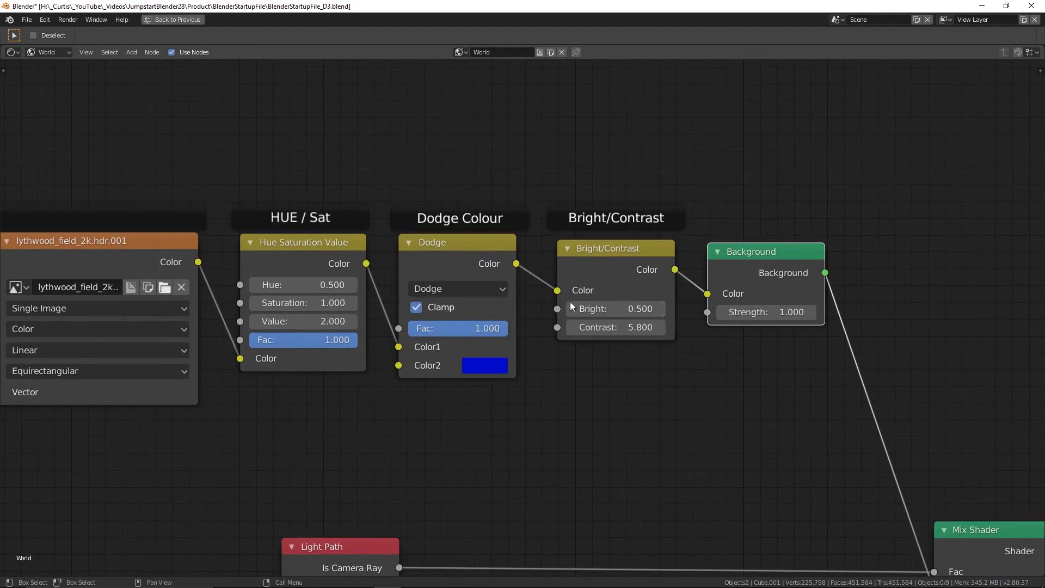
- Set Bright/Contrast contrast to 0.800, enlarge the node editor, and lighten the BG Colour grey
{"action": "middle_click_drag", "start_coordinate": [496, 448], "coordinate": [539, 439]}
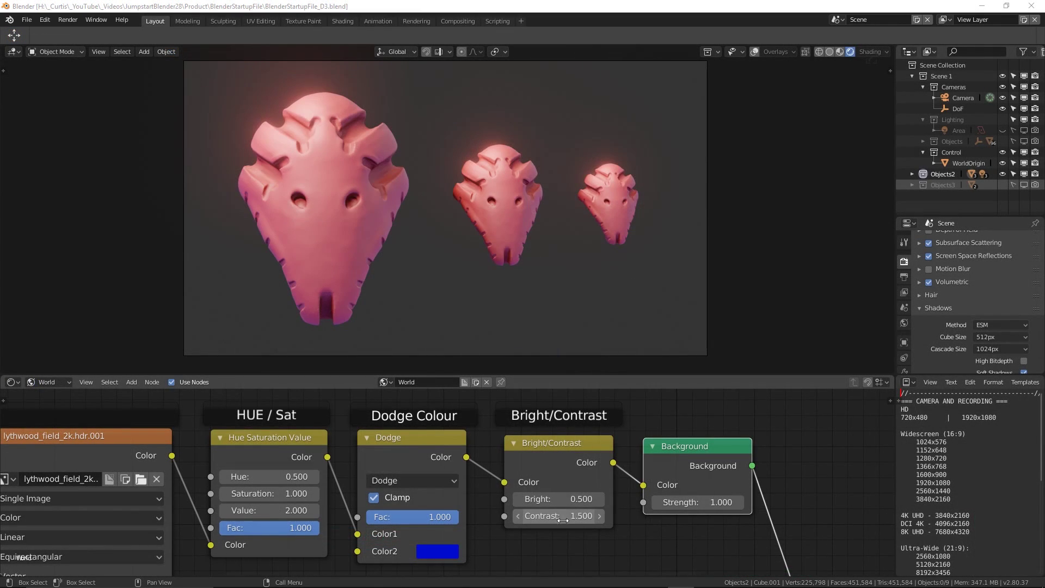
{"action": "mouse_move", "coordinate": [559, 515]}
{"action": "left_mouse_down"}
{"action": "mouse_move", "coordinate": [581, 515]}
{"action": "mouse_move", "coordinate": [526, 515]}
{"action": "mouse_move", "coordinate": [579, 515]}
{"action": "mouse_move", "coordinate": [567, 516]}
{"action": "left_mouse_up"}
{"action": "left_click_drag", "start_coordinate": [176, 374], "coordinate": [176, 279]}
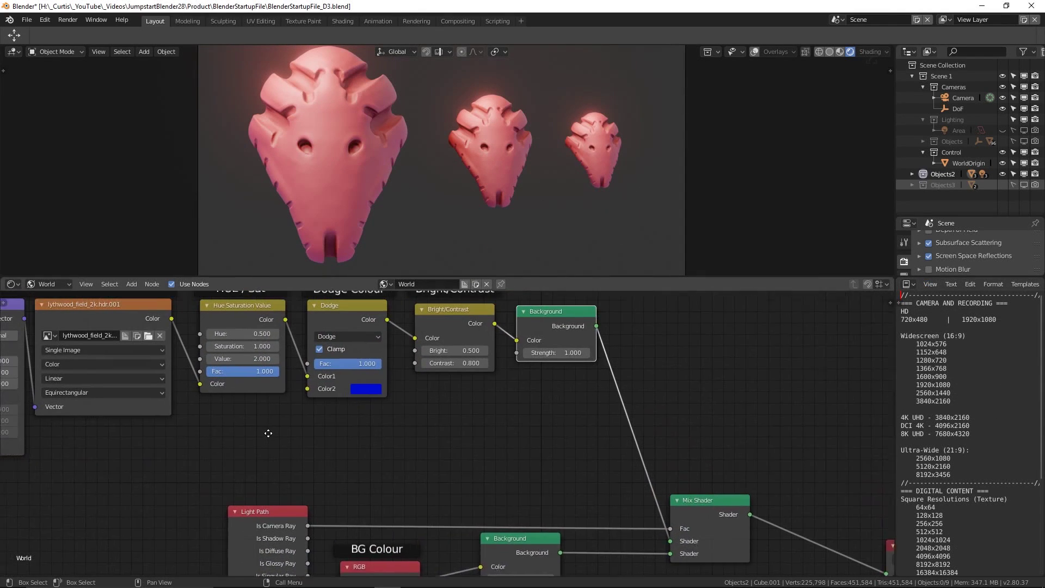
{"action": "middle_click_drag", "start_coordinate": [268, 433], "coordinate": [206, 560]}
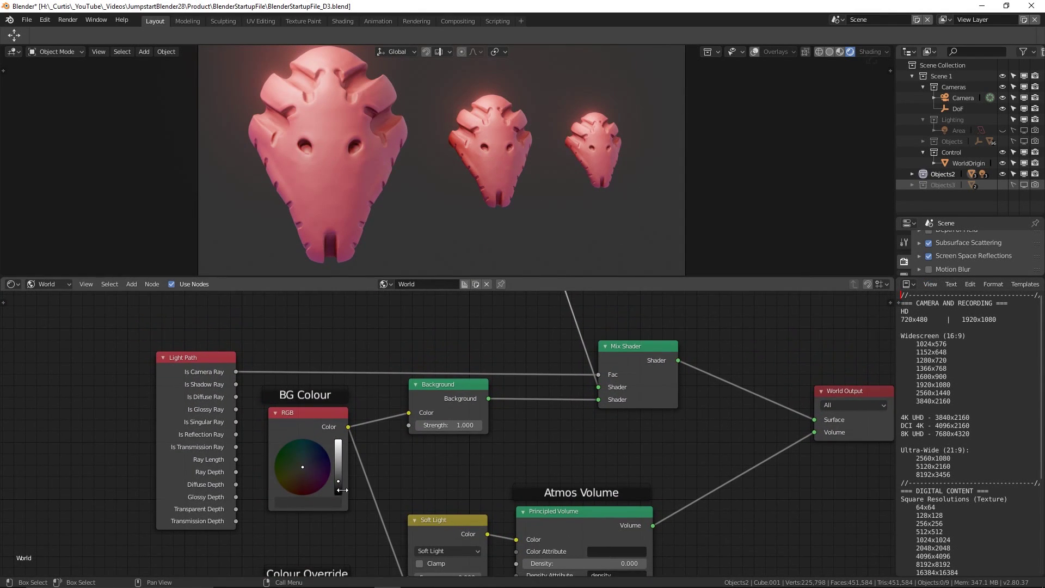
{"action": "left_click_drag", "start_coordinate": [342, 490], "coordinate": [299, 463]}
- Test-link the HDRI Background output to World Output, then cancel the link
{"action": "middle_click_drag", "start_coordinate": [644, 346], "coordinate": [520, 399]}
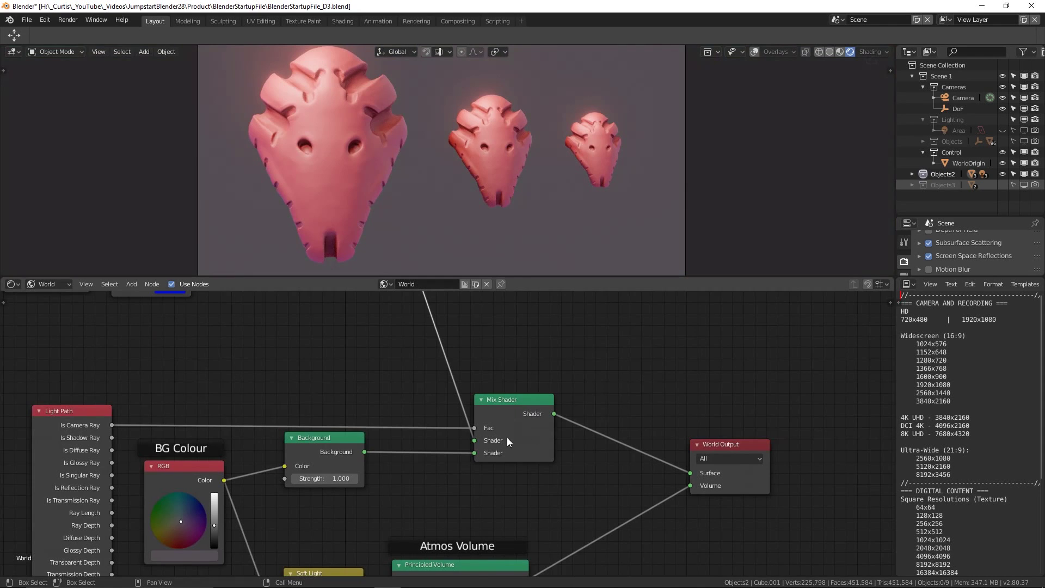
{"action": "middle_click_drag", "start_coordinate": [437, 348], "coordinate": [399, 417]}
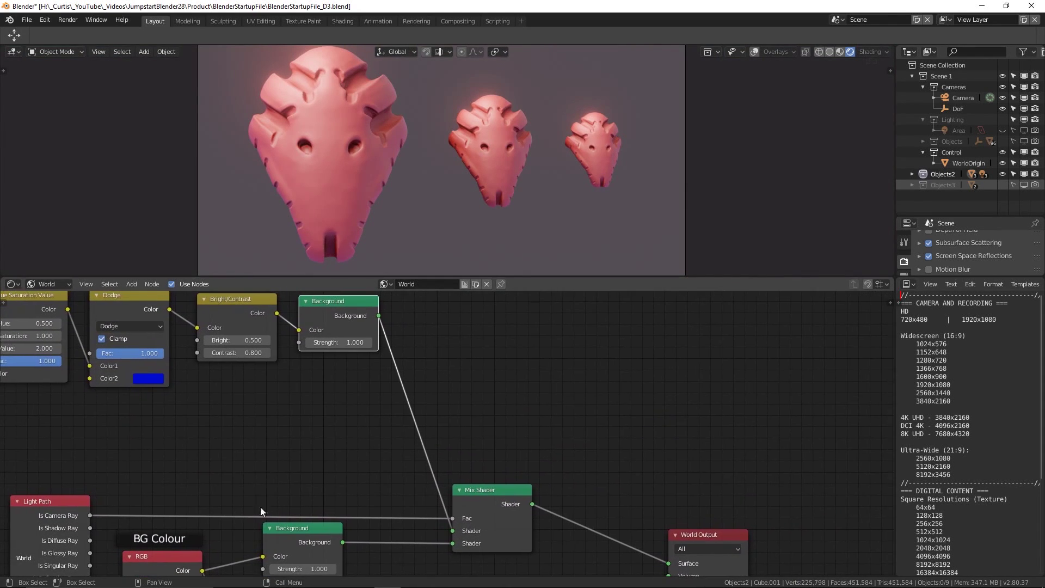
{"action": "left_click_drag", "start_coordinate": [379, 316], "coordinate": [667, 563]}
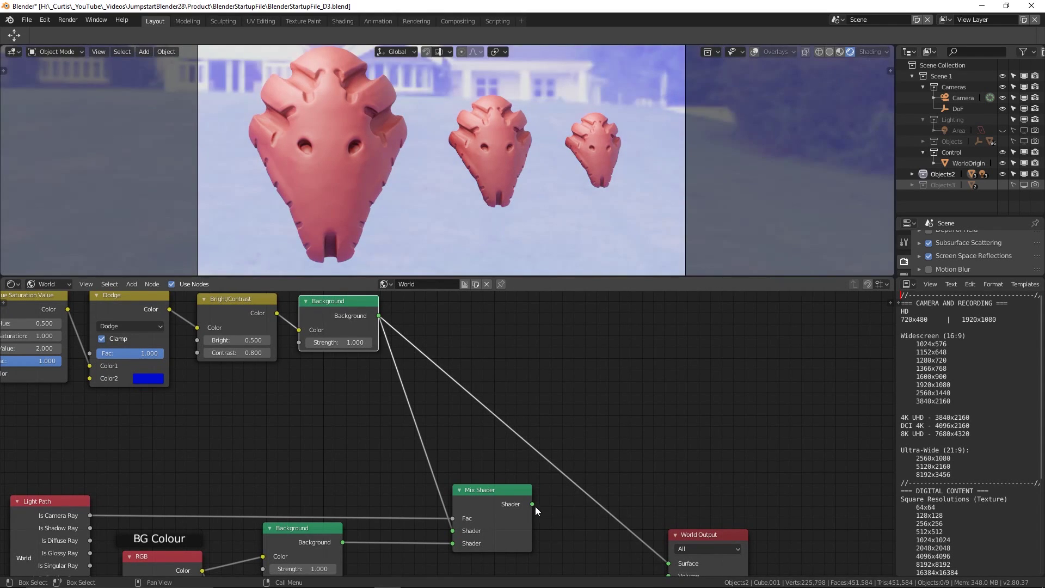
{"action": "right_click", "coordinate": [665, 564]}
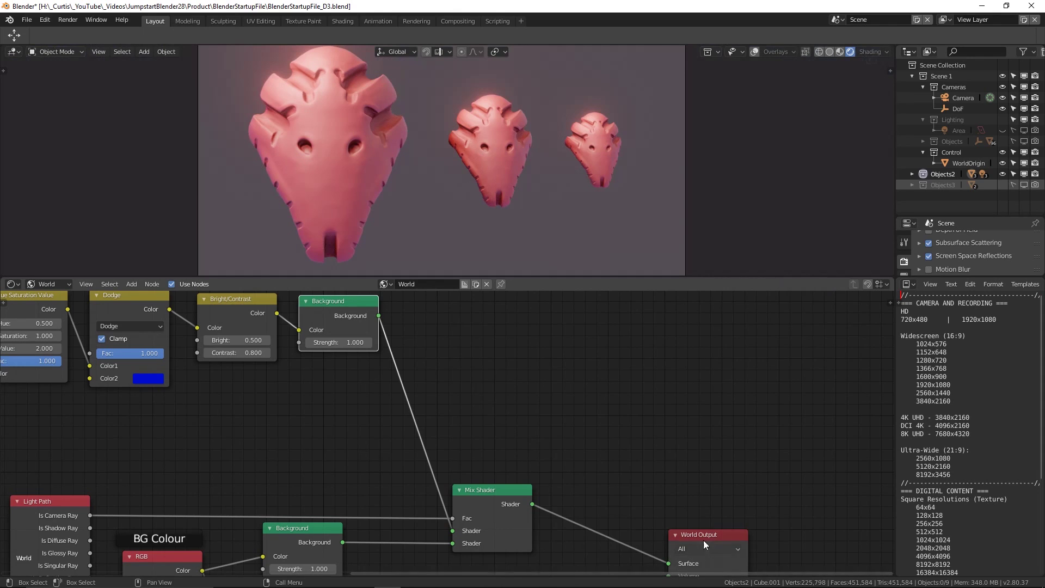
{"action": "middle_click_drag", "start_coordinate": [703, 540], "coordinate": [459, 391]}
- Mix the red Colour Override with Soft Light, view through the camera, and return Fac to zero
{"action": "scroll", "coordinate": [465, 399], "scroll_direction": "up", "scroll_amount": 2}
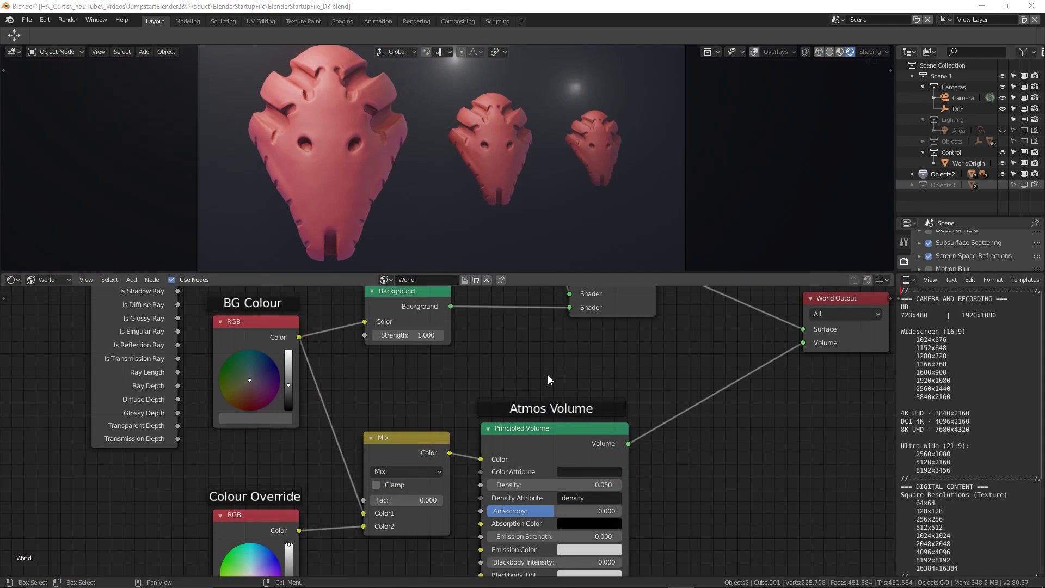
{"action": "middle_click_drag", "start_coordinate": [548, 379], "coordinate": [453, 296]}
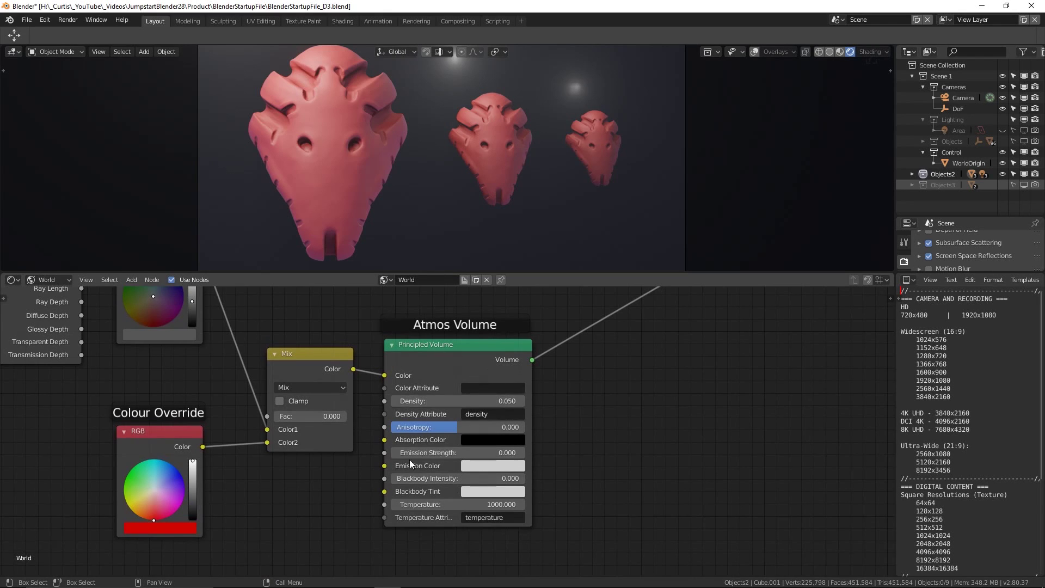
{"action": "middle_click_drag", "start_coordinate": [336, 329], "coordinate": [460, 415]}
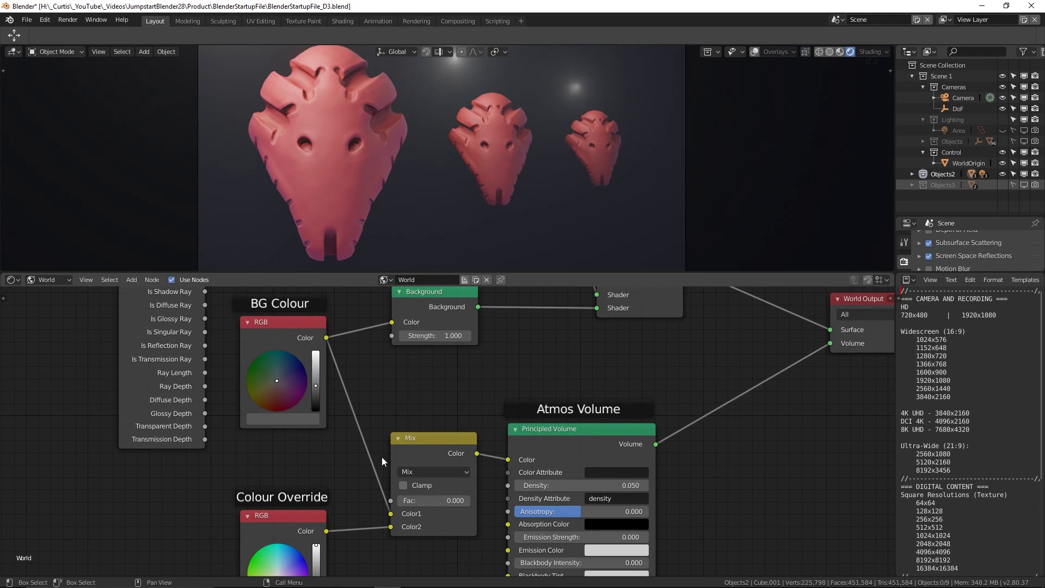
{"action": "middle_click_drag", "start_coordinate": [383, 462], "coordinate": [390, 359]}
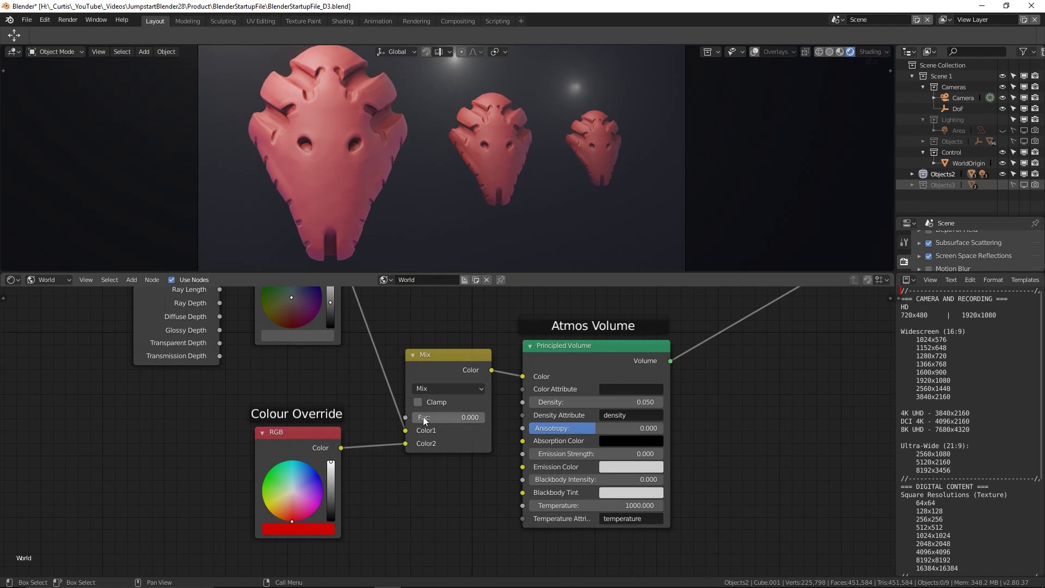
{"action": "left_click_drag", "start_coordinate": [419, 416], "coordinate": [466, 417]}
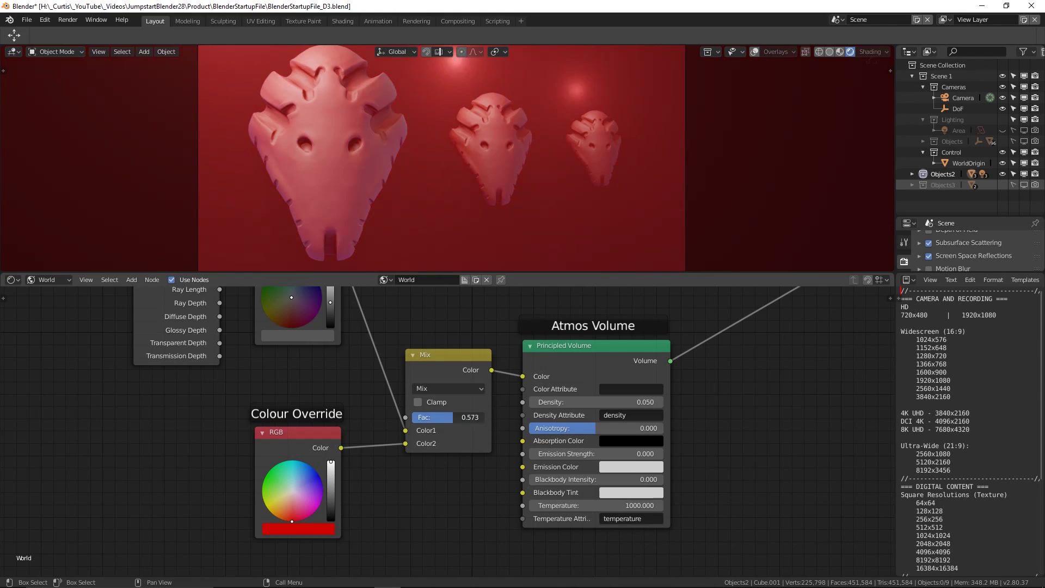
{"action": "left_click", "coordinate": [447, 388]}
{"action": "left_click", "coordinate": [432, 232]}
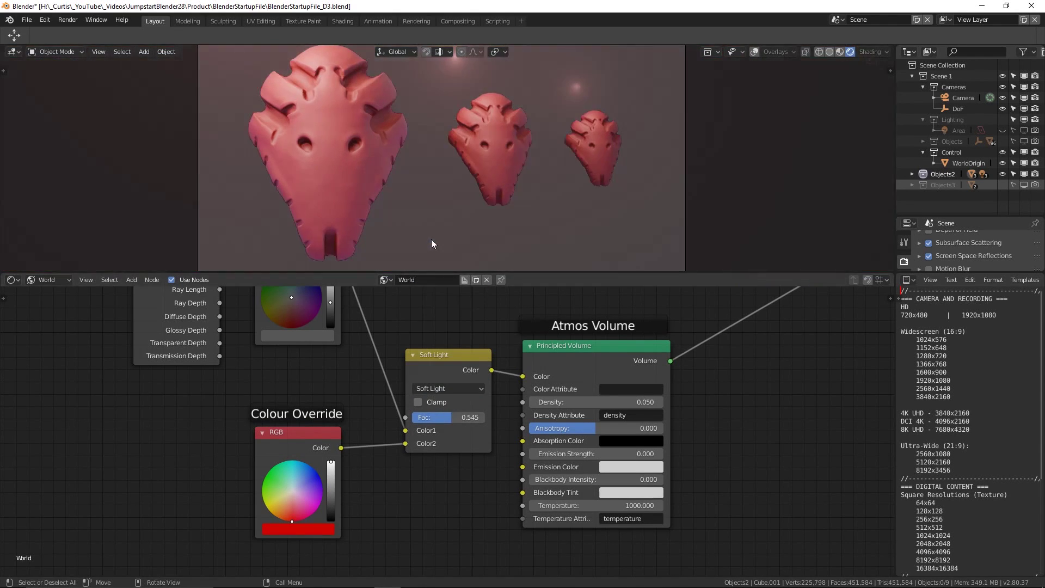
{"action": "key", "text": "KP_0"}
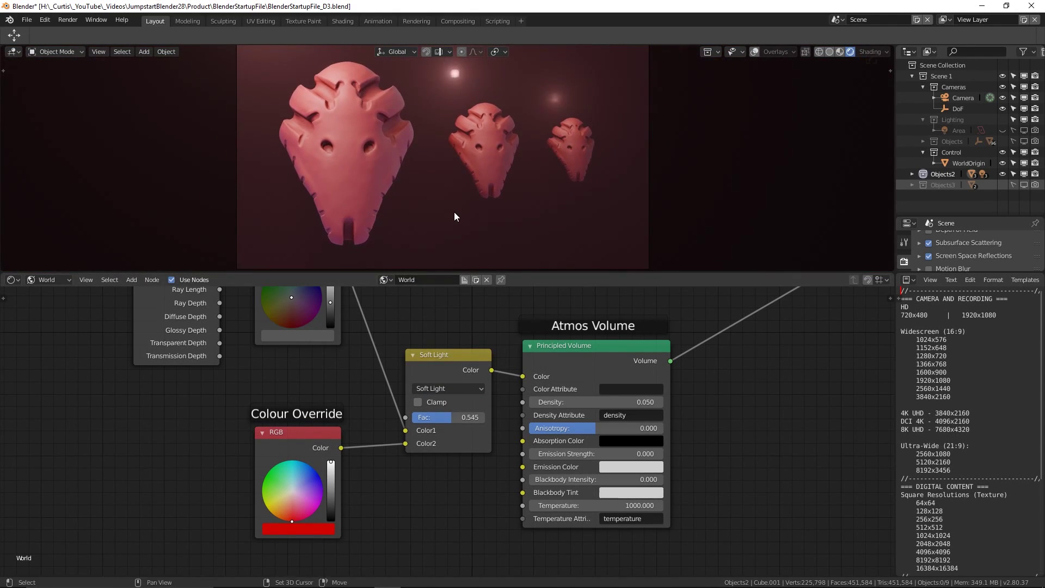
{"action": "left_click_drag", "start_coordinate": [450, 416], "coordinate": [419, 417]}
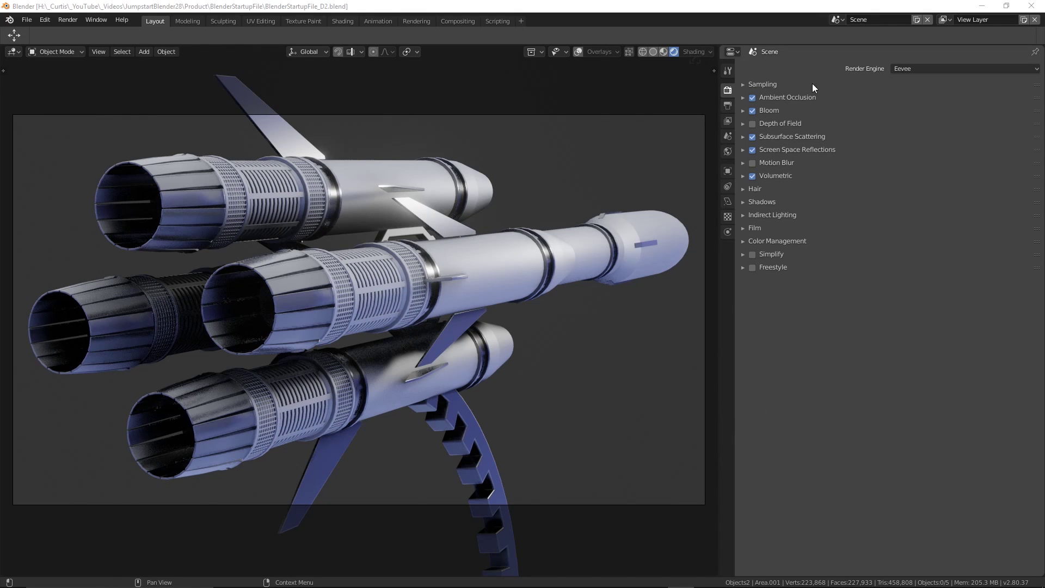
{"action": "left_click", "coordinate": [751, 99]}
{"action": "left_click", "coordinate": [752, 101]}
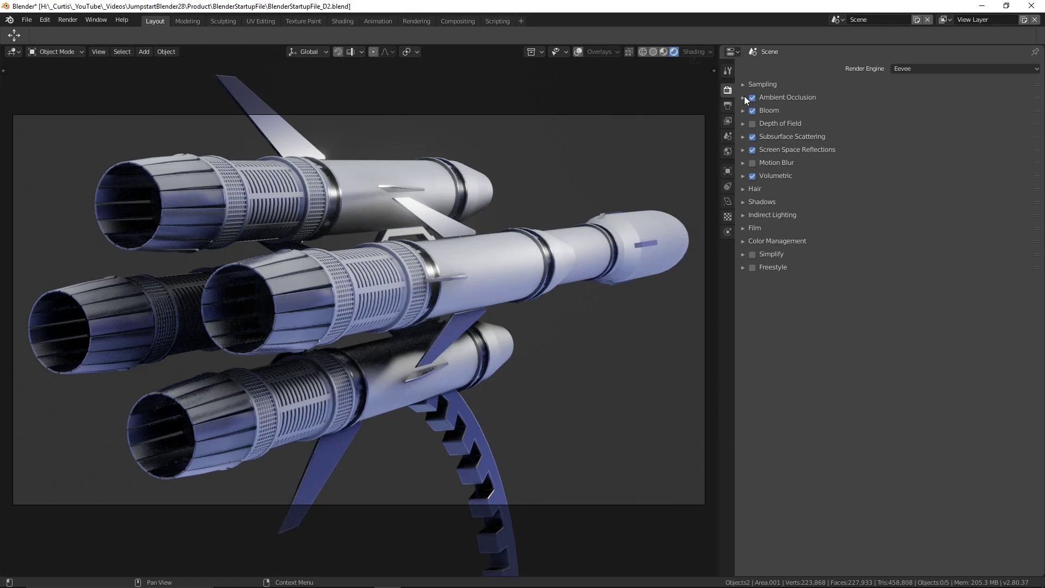
{"action": "left_click", "coordinate": [743, 98]}
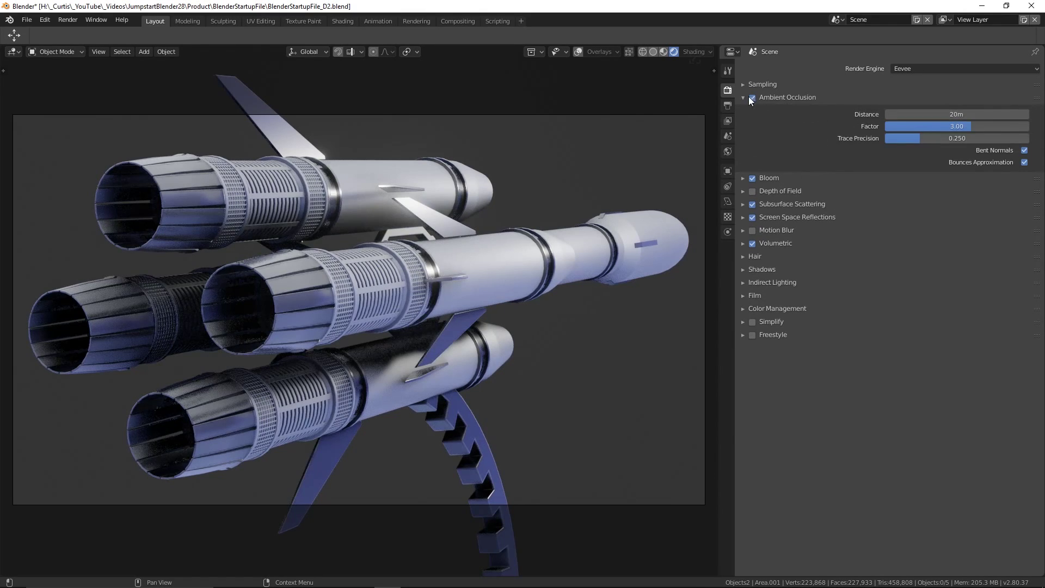
{"action": "left_click", "coordinate": [744, 100]}
{"action": "left_click", "coordinate": [753, 111]}
{"action": "left_click", "coordinate": [753, 113]}
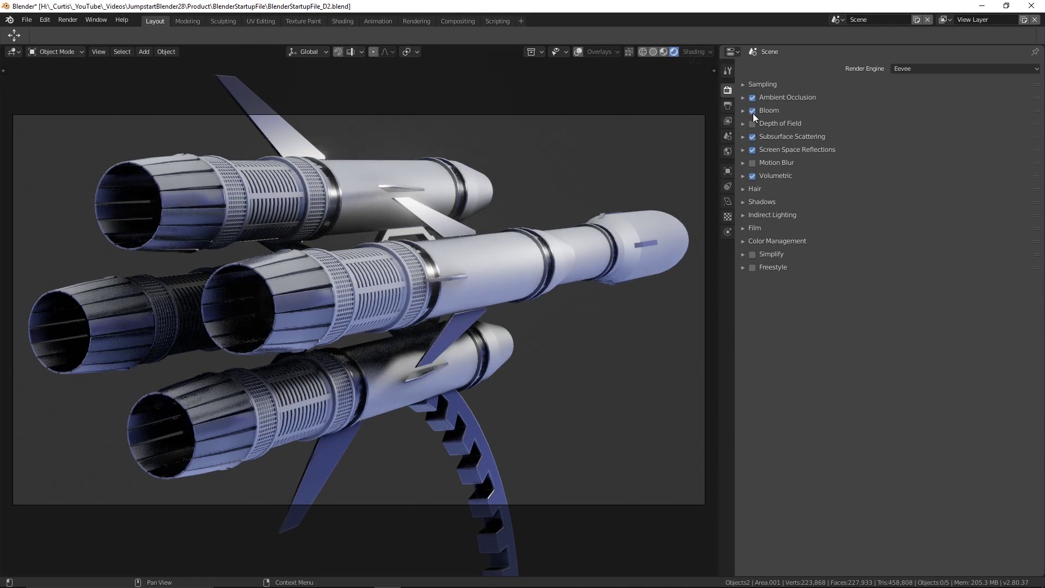
{"action": "left_click", "coordinate": [753, 149]}
{"action": "left_click", "coordinate": [752, 149]}
{"action": "left_click", "coordinate": [742, 150]}
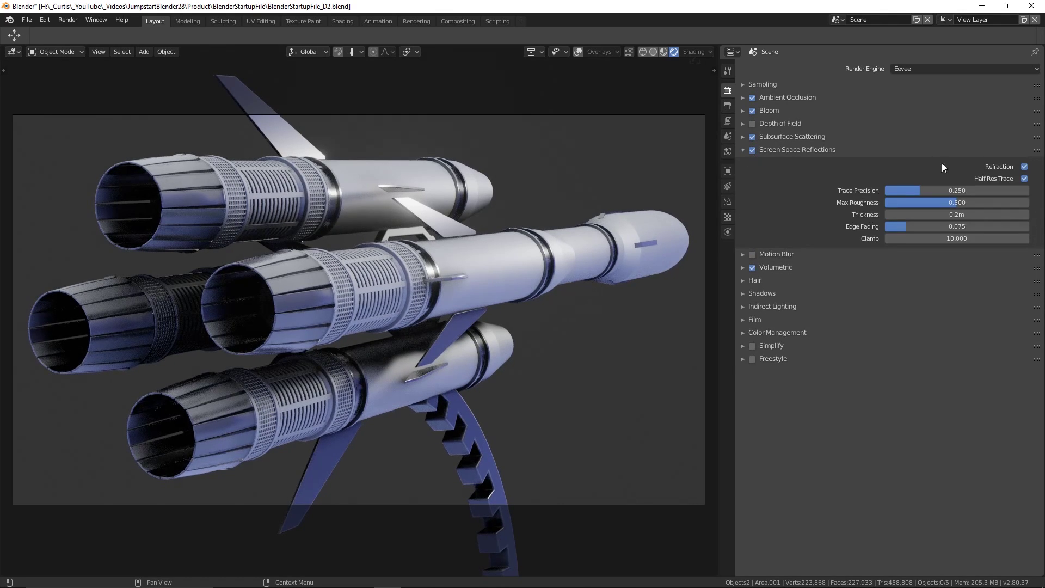
{"action": "left_click", "coordinate": [784, 153]}
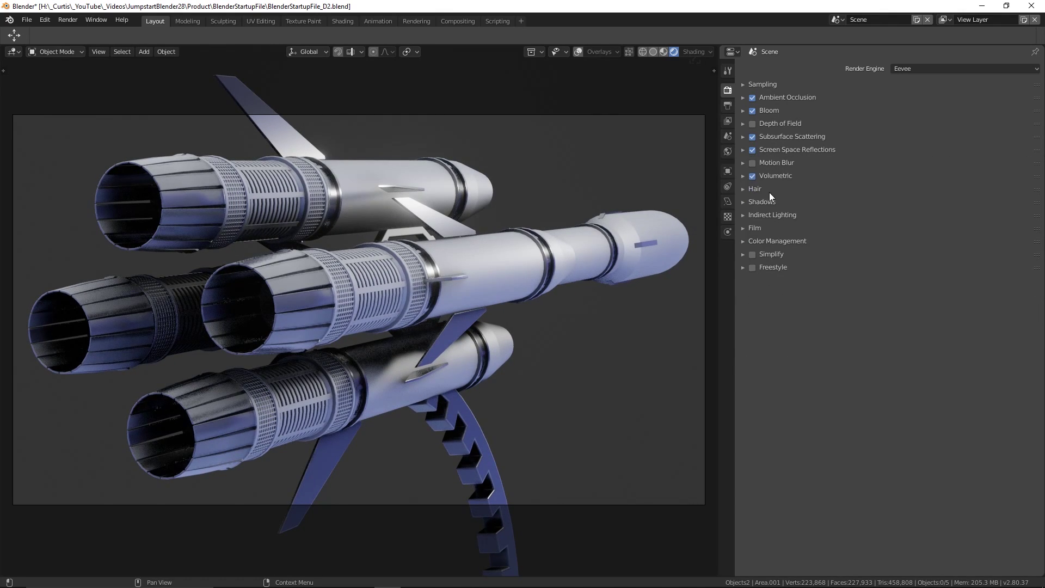
{"action": "left_click", "coordinate": [743, 175]}
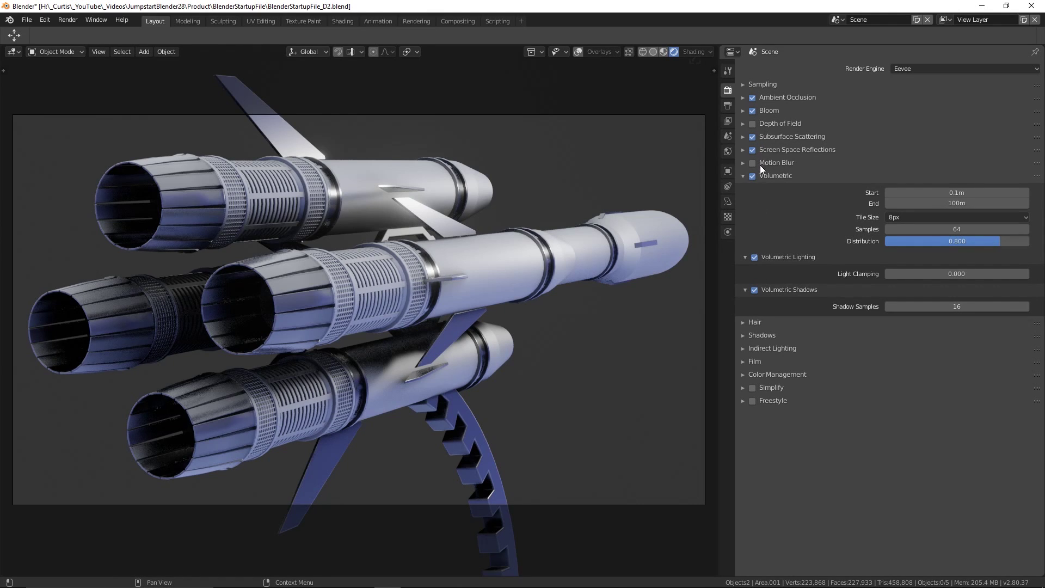
{"action": "left_click", "coordinate": [743, 175]}
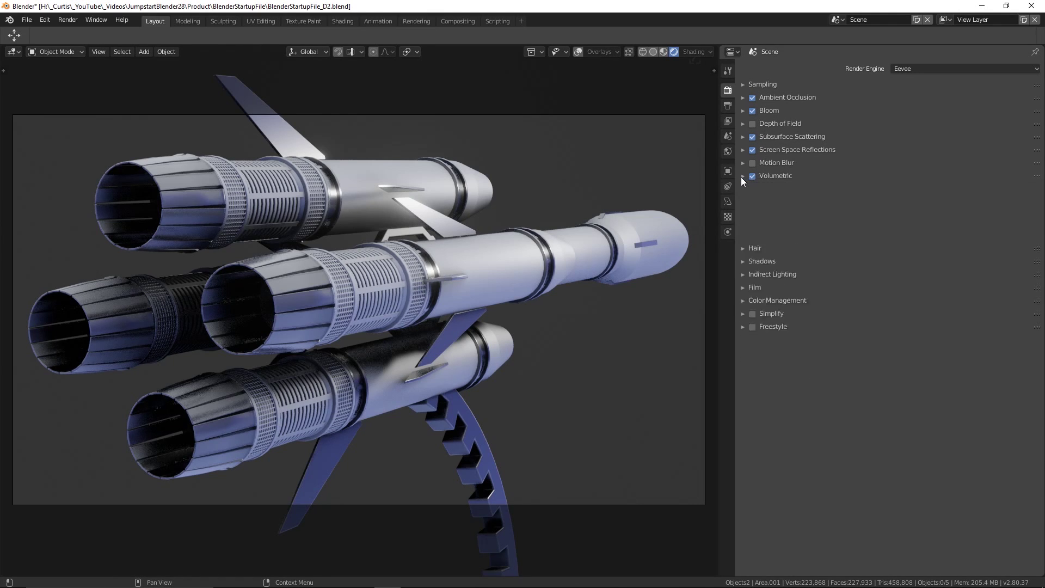
- Fly forward past the rocket nozzles and along the boosters, then drift back to a booster's end
{"action": "key", "text": "w"}
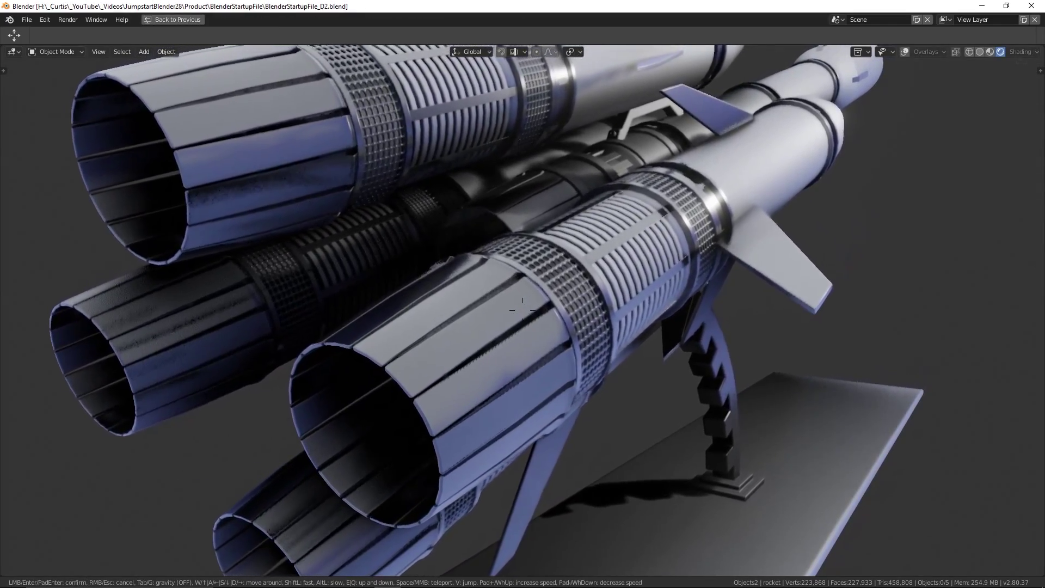
{"action": "key", "text": "w"}
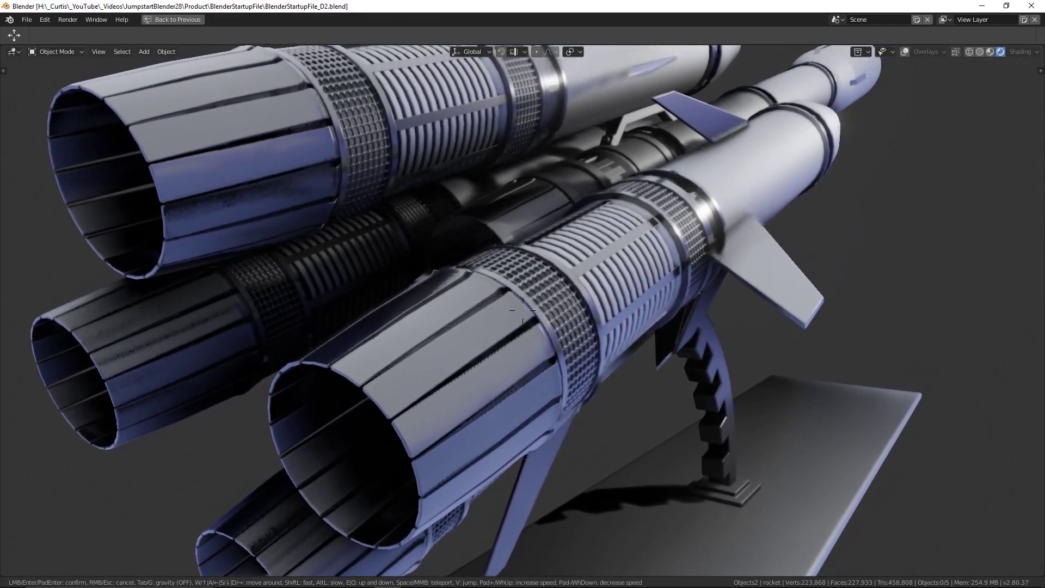
{"action": "key", "text": "w"}
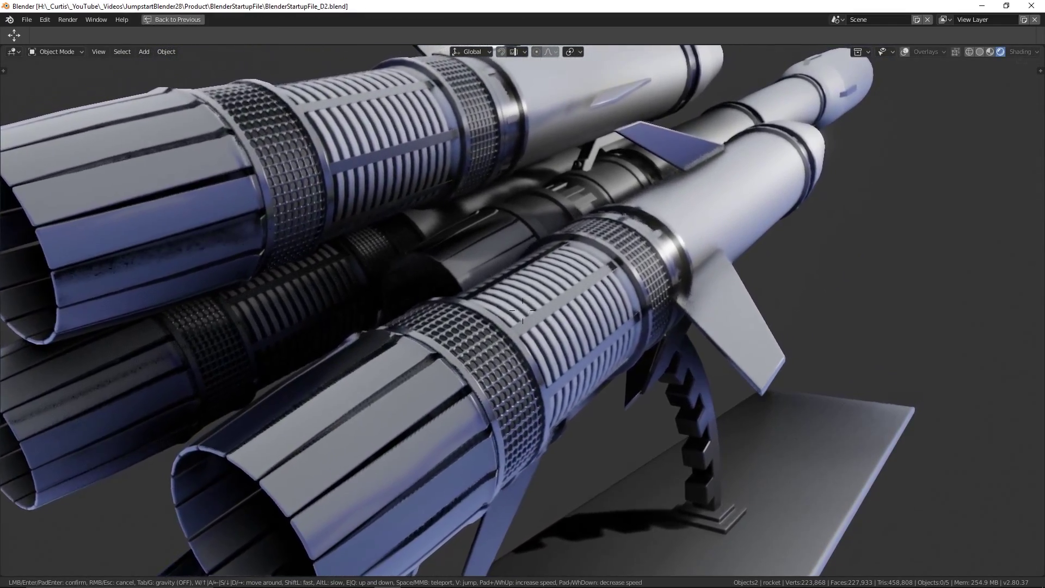
{"action": "key", "text": "w"}
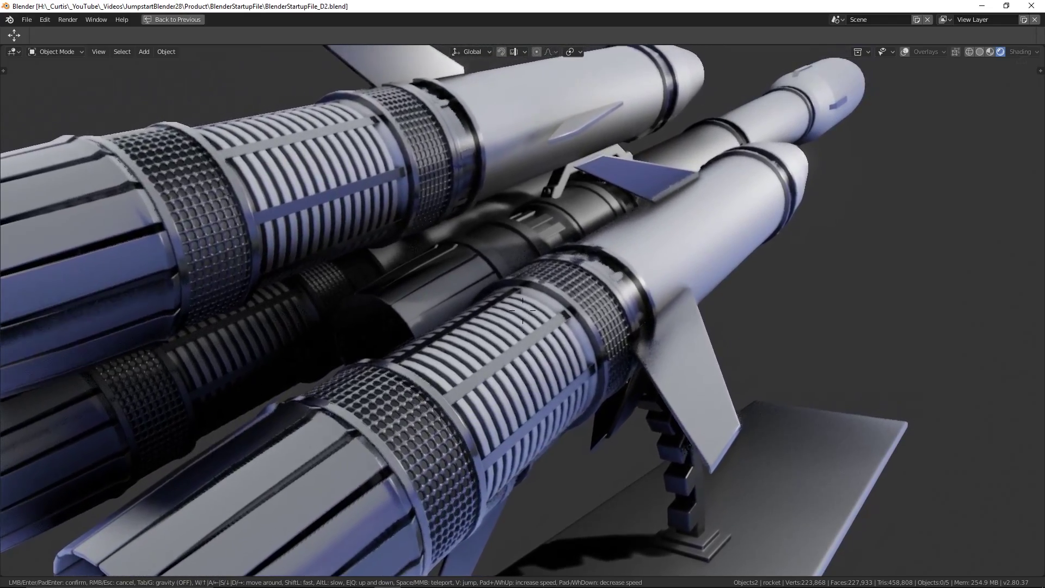
{"action": "key", "text": "w"}
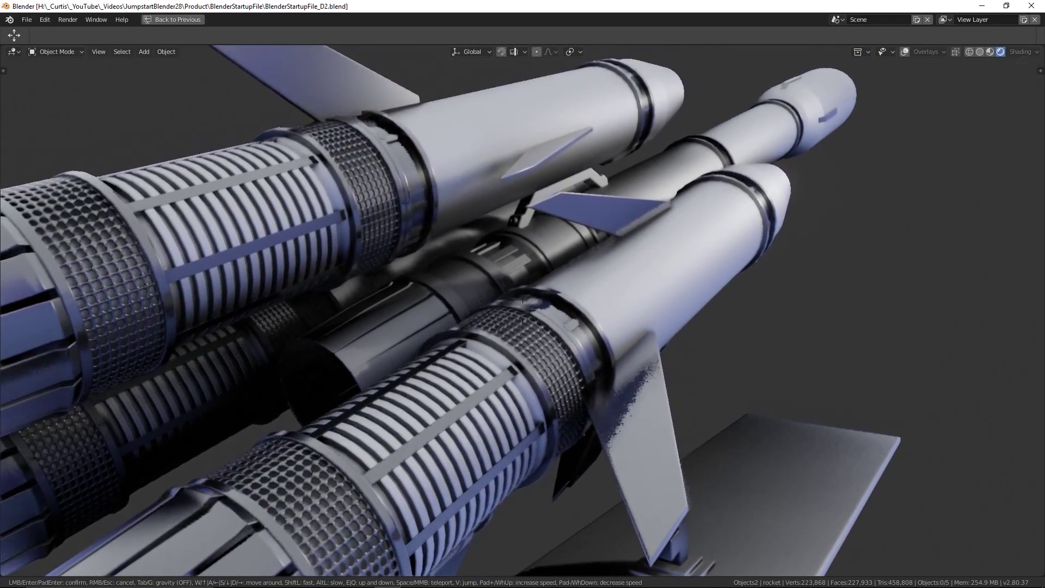
{"action": "key", "text": "s"}
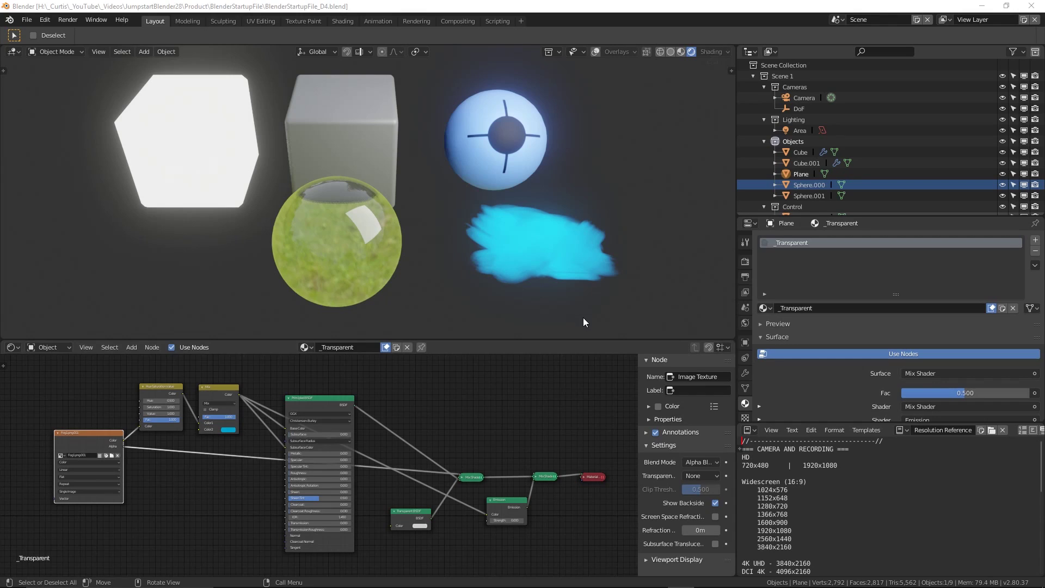
- Browse the F_ template material list for the plane and the cube, leaving the cube on _PBR
{"action": "left_click", "coordinate": [764, 308]}
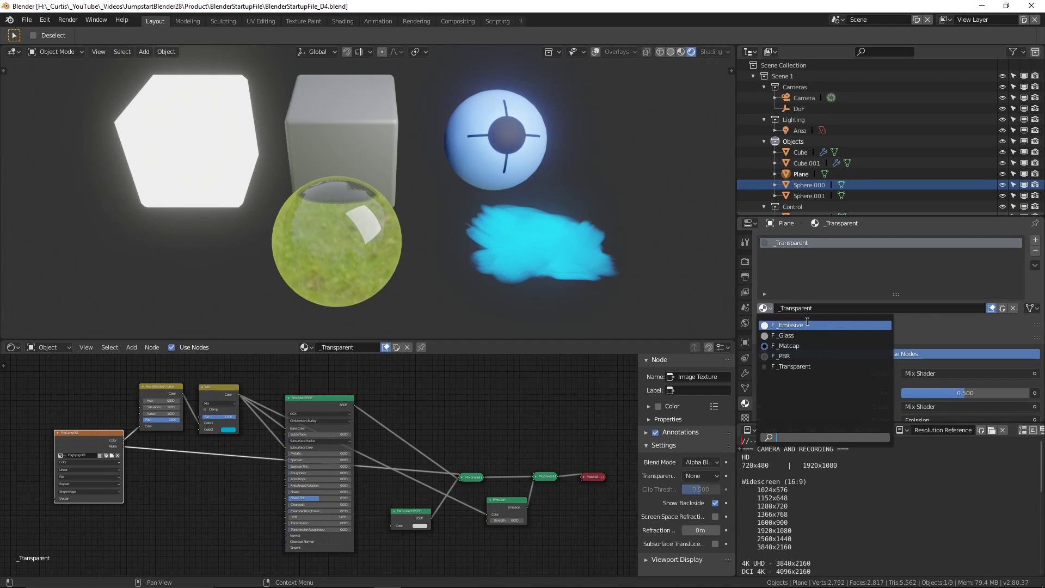
{"action": "left_click", "coordinate": [766, 308]}
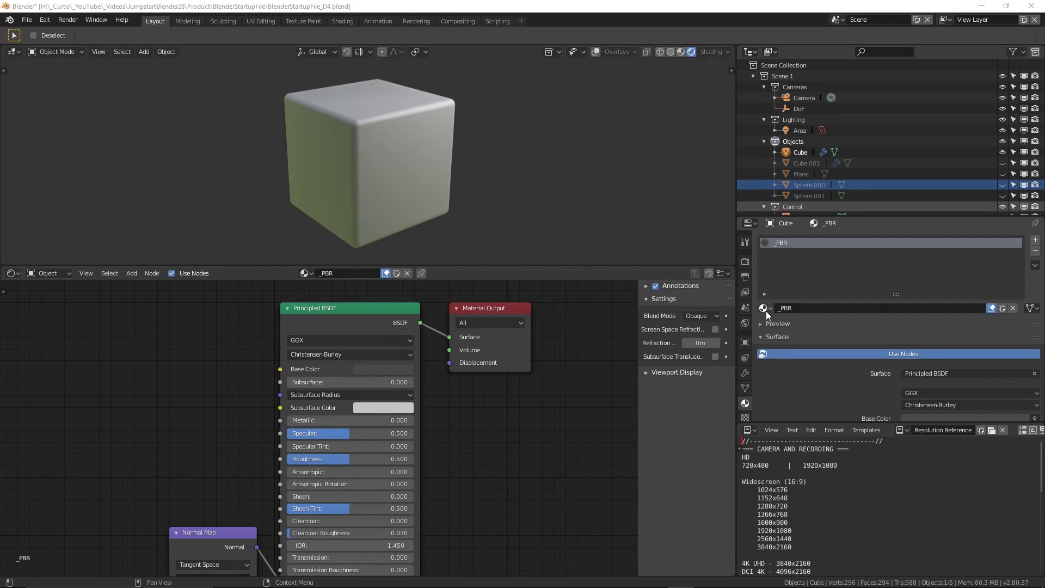
{"action": "left_click", "coordinate": [764, 309]}
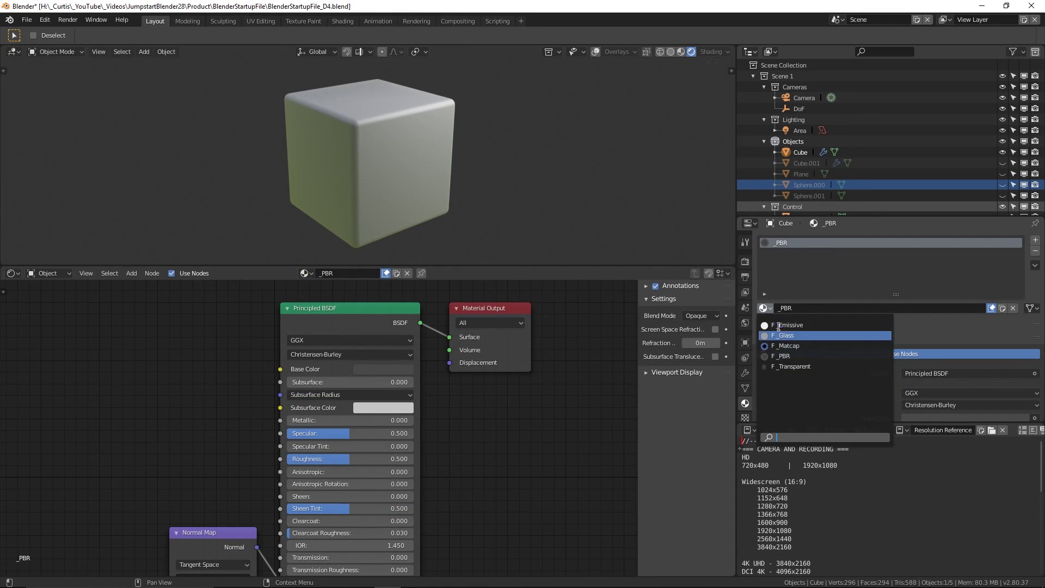
{"action": "left_click", "coordinate": [767, 308]}
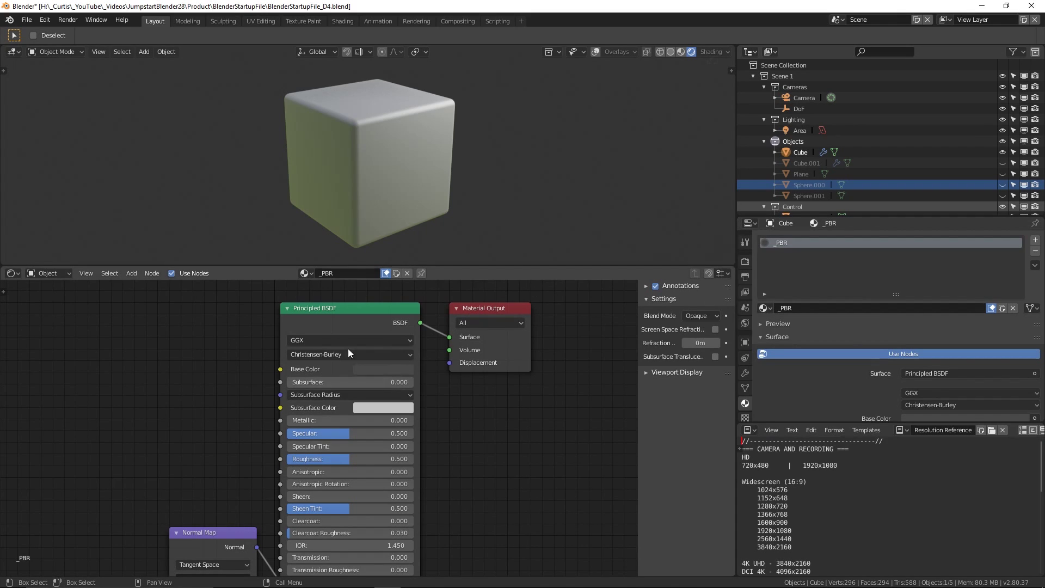
{"action": "middle_click_drag", "start_coordinate": [185, 505], "coordinate": [237, 395]}
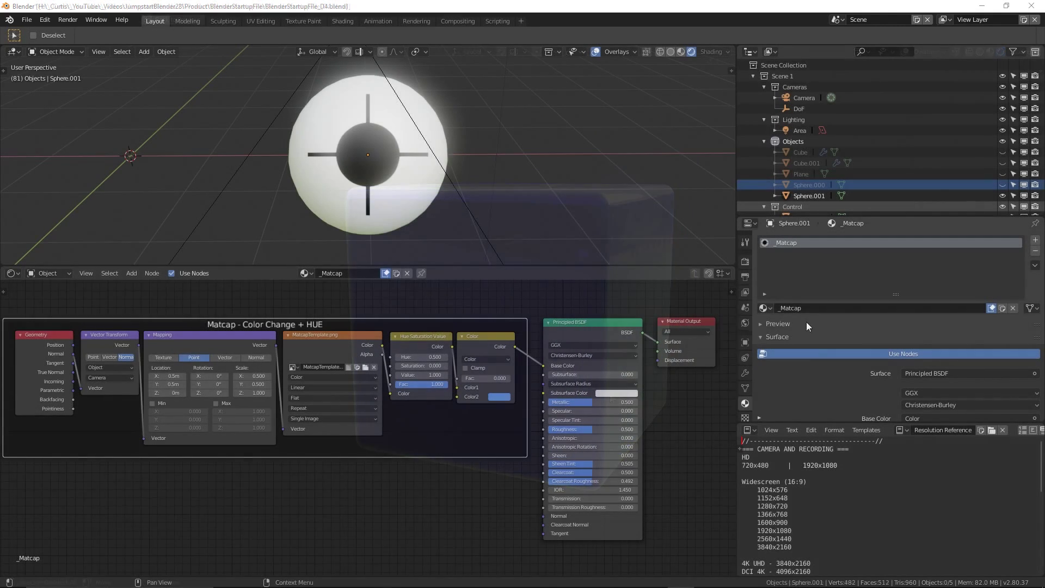
- Browse the sphere's template material list and orbit the view around the matcap sphere
{"action": "left_click", "coordinate": [764, 308]}
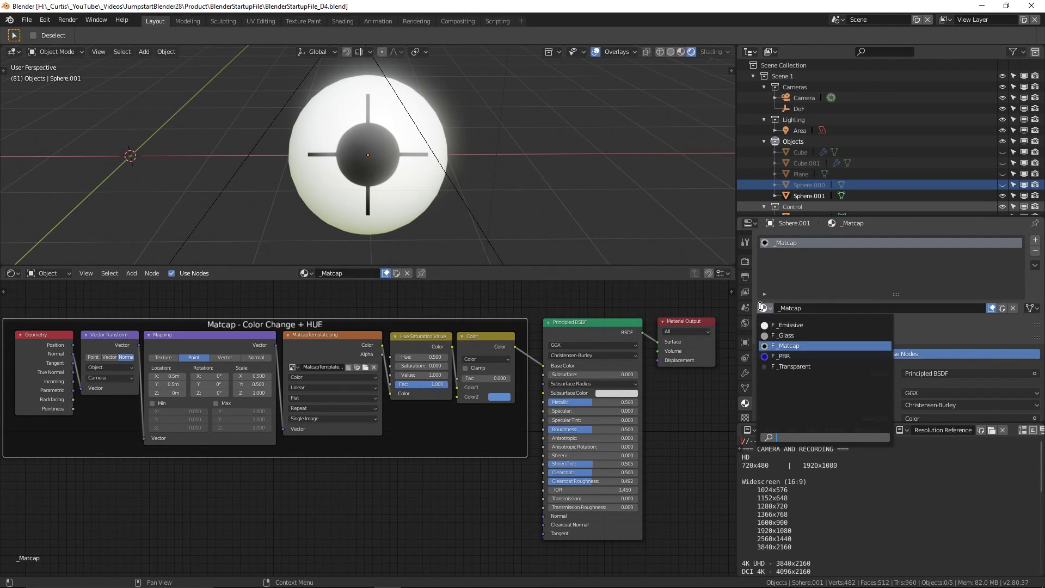
{"action": "middle_click_drag", "start_coordinate": [490, 226], "coordinate": [326, 229]}
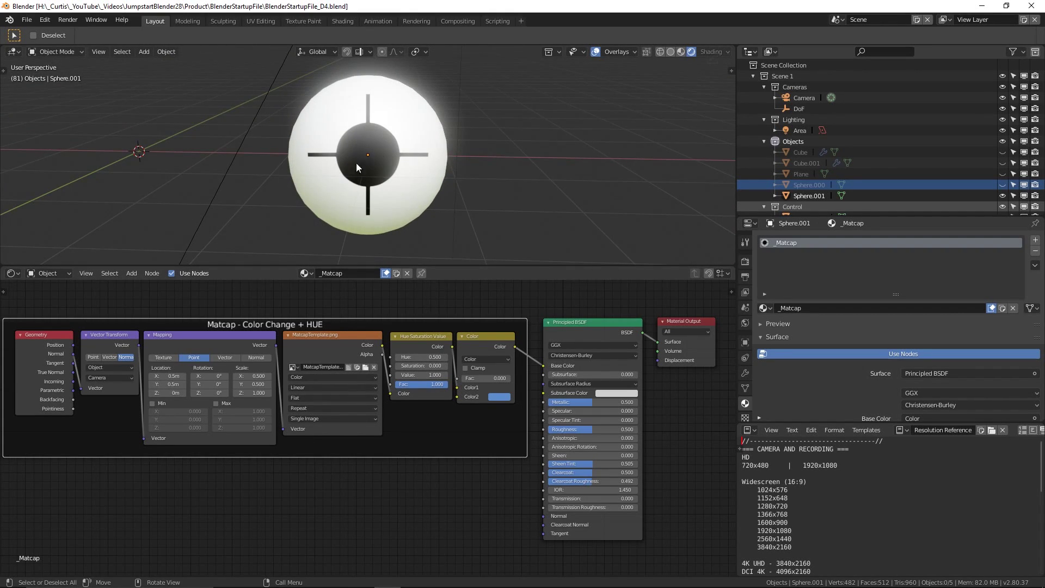
{"action": "scroll", "coordinate": [322, 401], "scroll_direction": "up", "scroll_amount": 2}
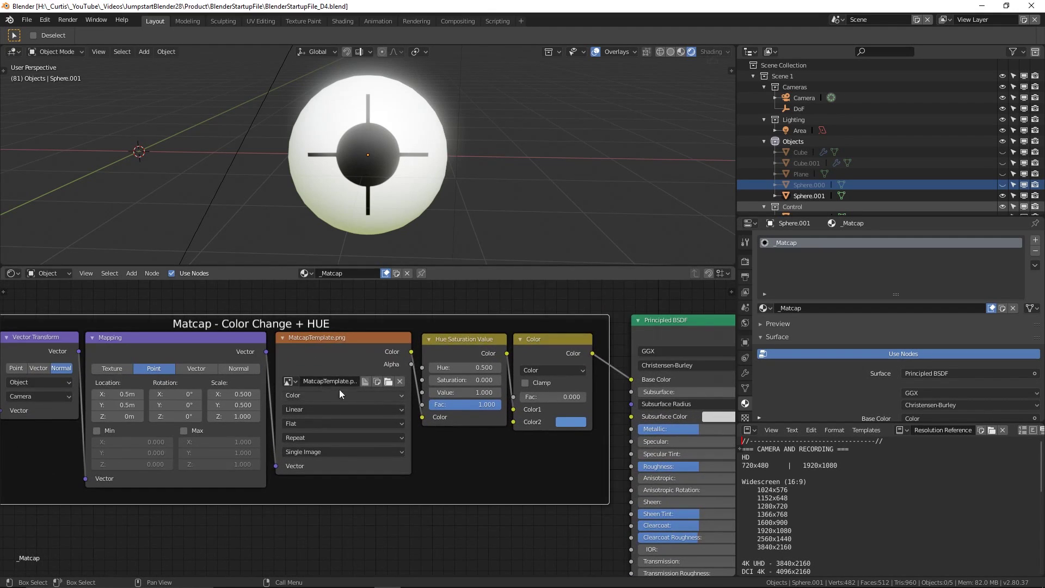
{"action": "scroll", "coordinate": [383, 374], "scroll_direction": "up", "scroll_amount": 1}
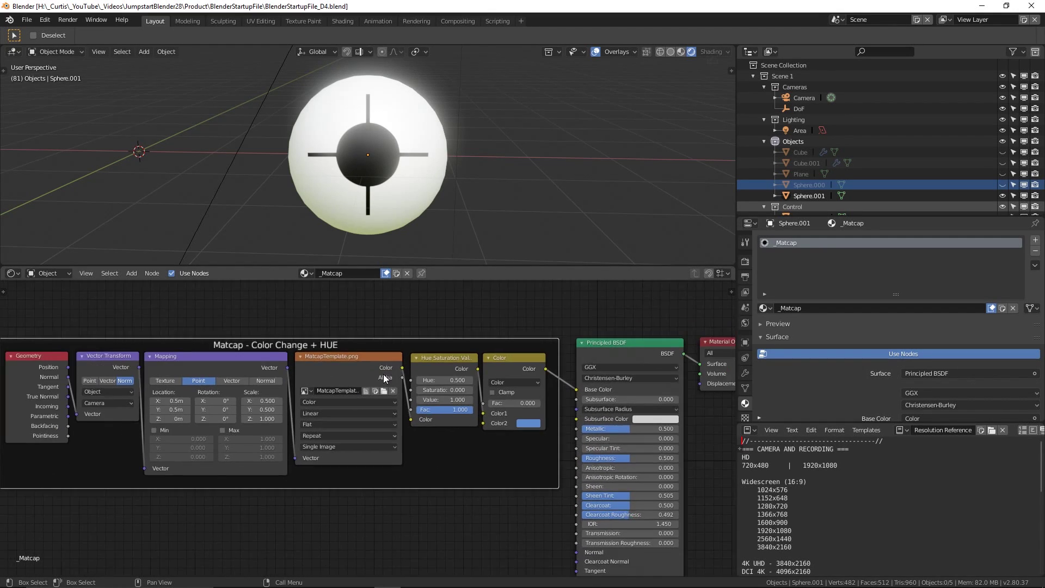
{"action": "scroll", "coordinate": [383, 407], "scroll_direction": "down", "scroll_amount": 3}
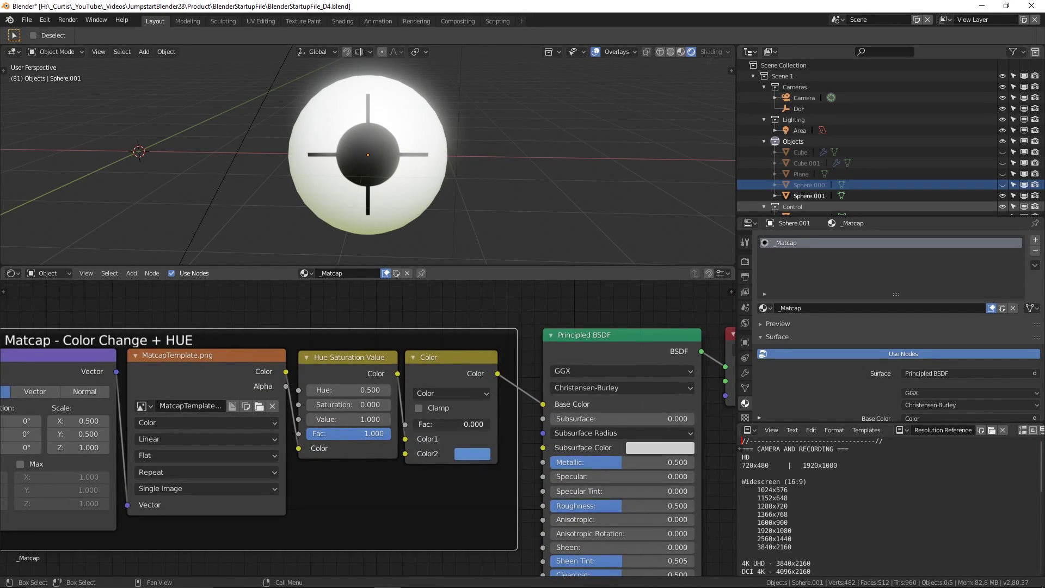
- Set the matcap Mix Fac to 1.000 and make its Color2 a saturated deep blue
{"action": "left_click_drag", "start_coordinate": [436, 424], "coordinate": [499, 427]}
{"action": "mouse_move", "coordinate": [354, 190]}
{"action": "middle_mouse_down"}
{"action": "mouse_move", "coordinate": [460, 182]}
{"action": "mouse_move", "coordinate": [328, 185]}
{"action": "mouse_move", "coordinate": [349, 185]}
{"action": "middle_mouse_up"}
{"action": "left_click", "coordinate": [477, 456]}
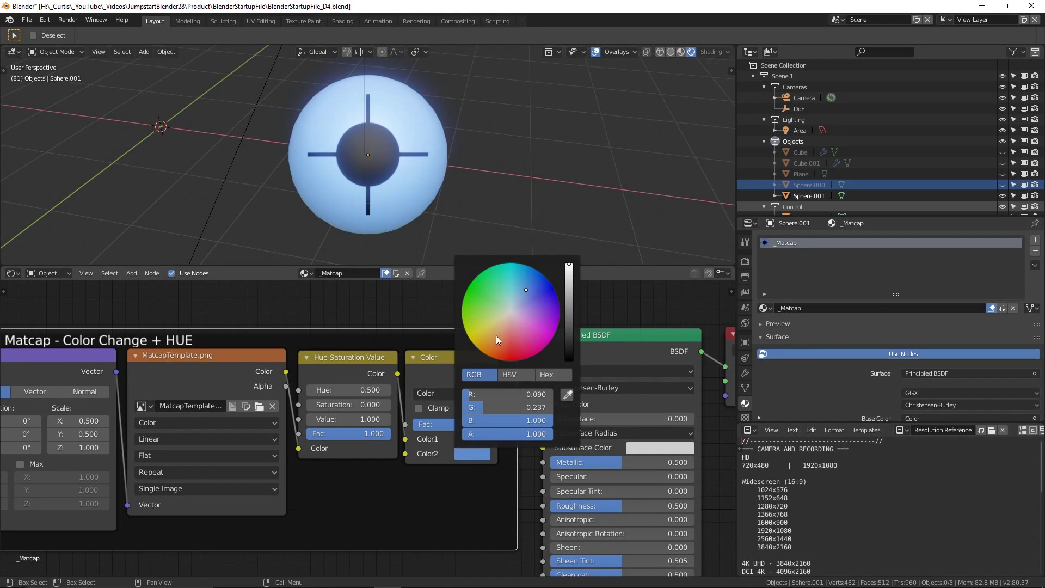
{"action": "left_click_drag", "start_coordinate": [495, 338], "coordinate": [496, 358]}
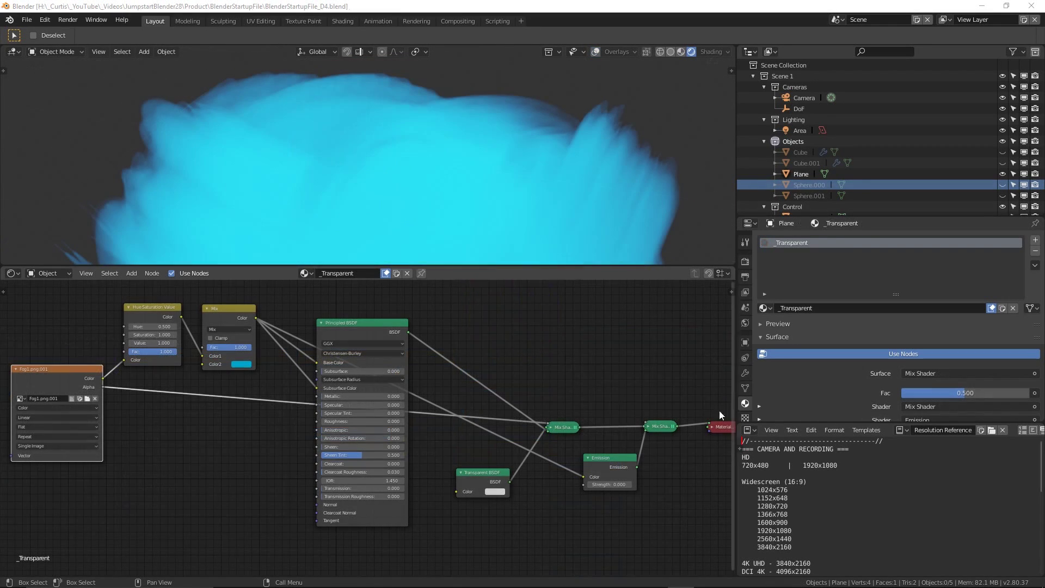
- Assign F_Transparent to the plane, check its Alpha Blend mode, and set Mix Fac to 1.000
{"action": "left_click", "coordinate": [764, 308]}
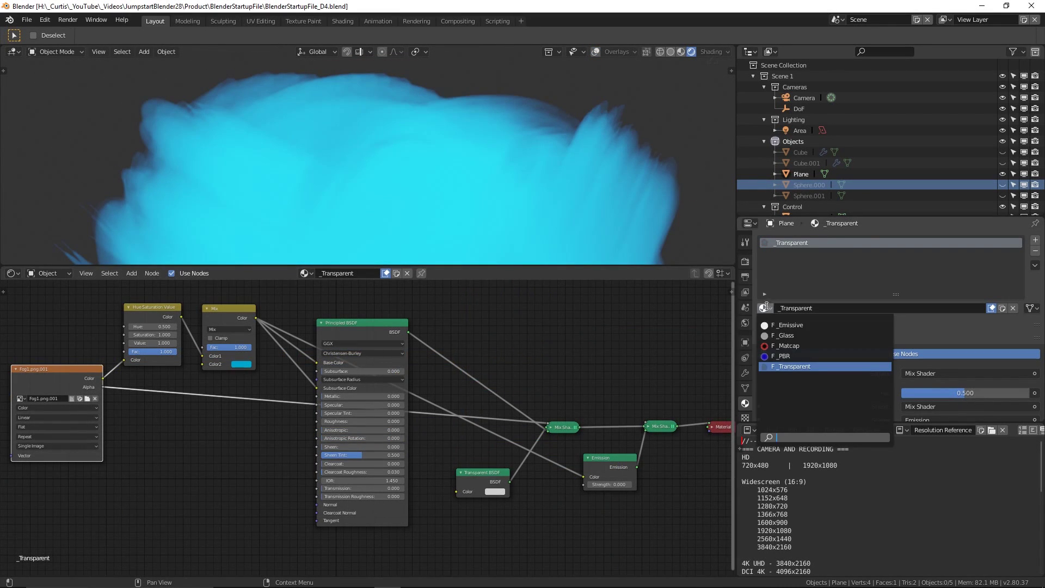
{"action": "left_click", "coordinate": [804, 366]}
{"action": "left_click", "coordinate": [788, 337]}
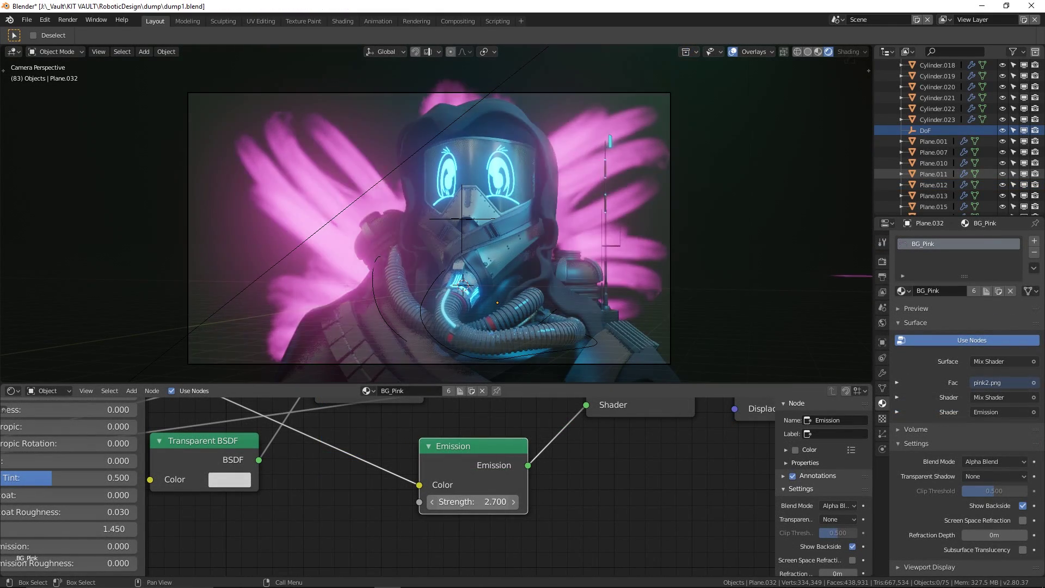
{"action": "mouse_move", "coordinate": [473, 501]}
{"action": "left_mouse_down"}
{"action": "mouse_move", "coordinate": [487, 501]}
{"action": "mouse_move", "coordinate": [452, 501]}
{"action": "mouse_move", "coordinate": [493, 502]}
{"action": "left_mouse_up"}
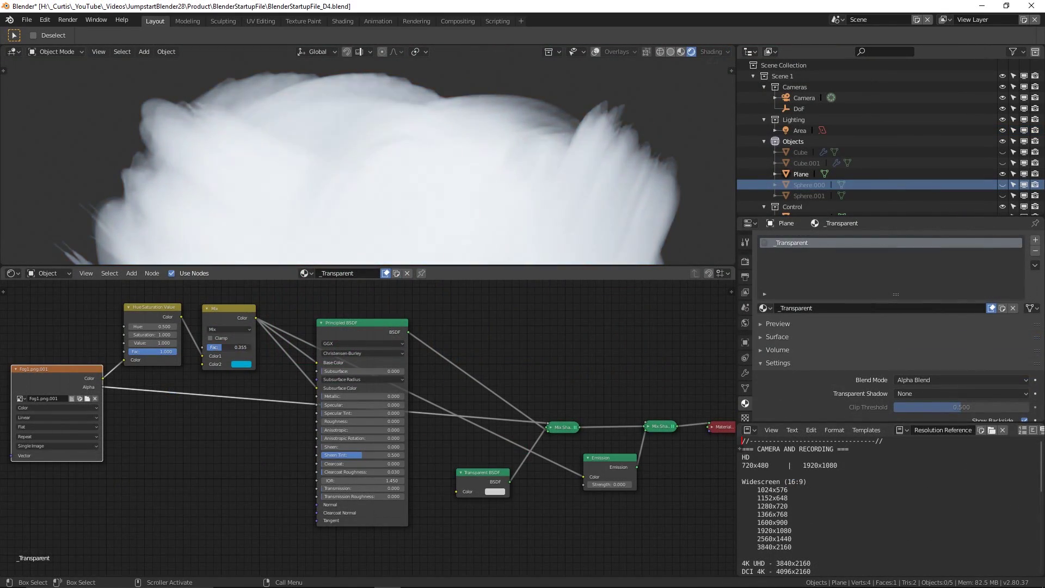
{"action": "left_click_drag", "start_coordinate": [229, 347], "coordinate": [250, 348]}
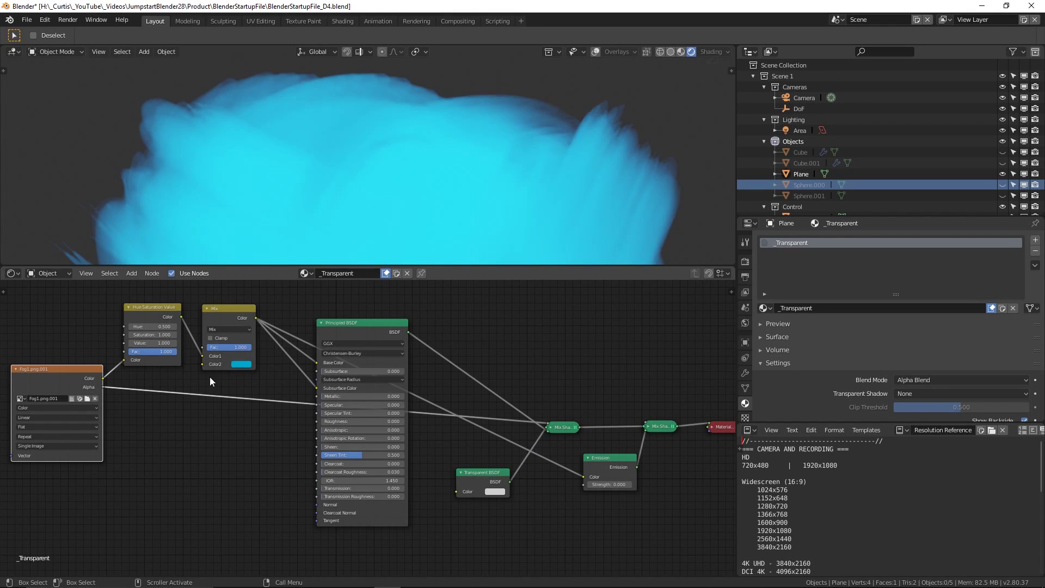
- Raise the Emission Strength to about 18.7 so the cyan fur glows brightly
{"action": "middle_click_drag", "start_coordinate": [247, 452], "coordinate": [487, 466]}
{"action": "scroll", "coordinate": [208, 400], "scroll_direction": "up", "scroll_amount": 1}
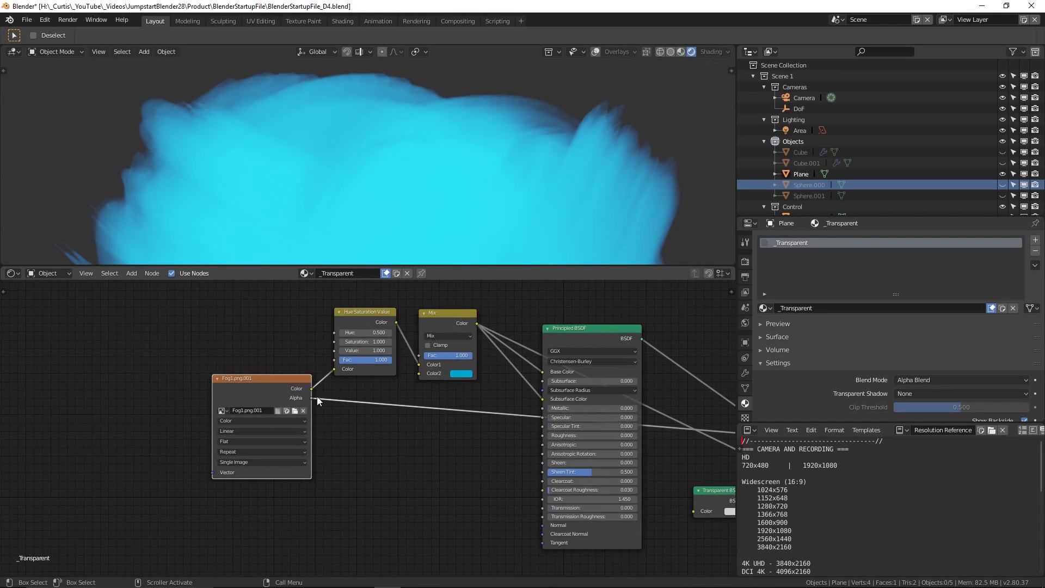
{"action": "middle_click_drag", "start_coordinate": [545, 415], "coordinate": [258, 396]}
{"action": "middle_click_drag", "start_coordinate": [544, 472], "coordinate": [364, 488]}
{"action": "scroll", "coordinate": [359, 487], "scroll_direction": "up", "scroll_amount": 2}
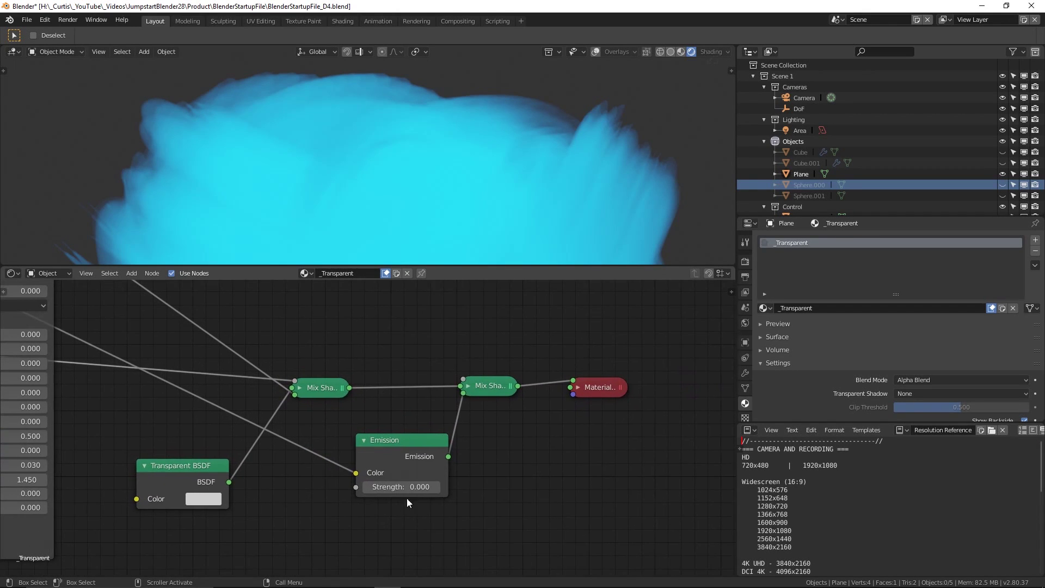
{"action": "left_click_drag", "start_coordinate": [402, 487], "coordinate": [507, 487]}
{"action": "scroll", "coordinate": [361, 221], "scroll_direction": "down", "scroll_amount": 3}
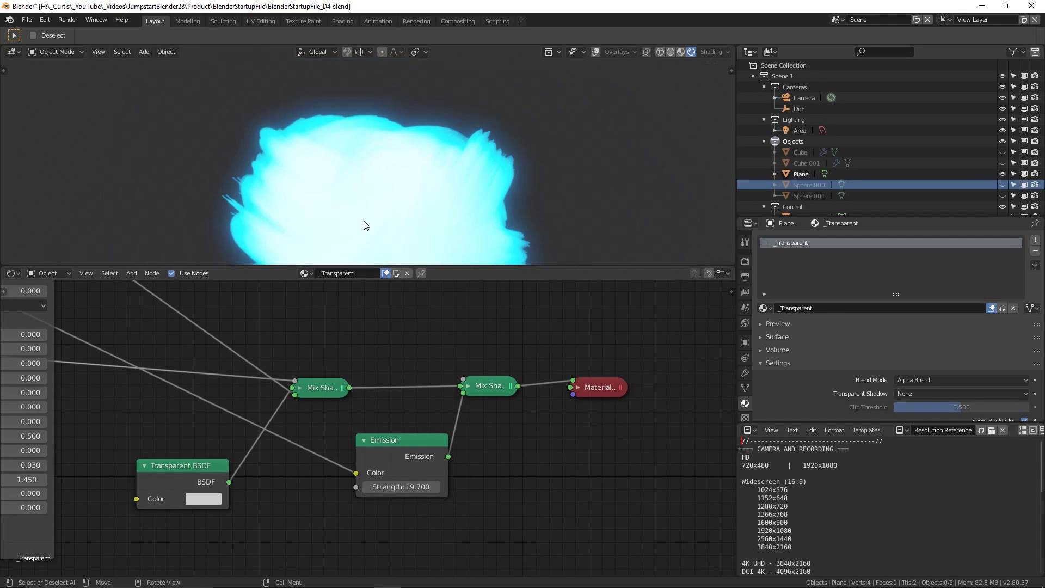
{"action": "left_click_drag", "start_coordinate": [400, 486], "coordinate": [354, 487]}
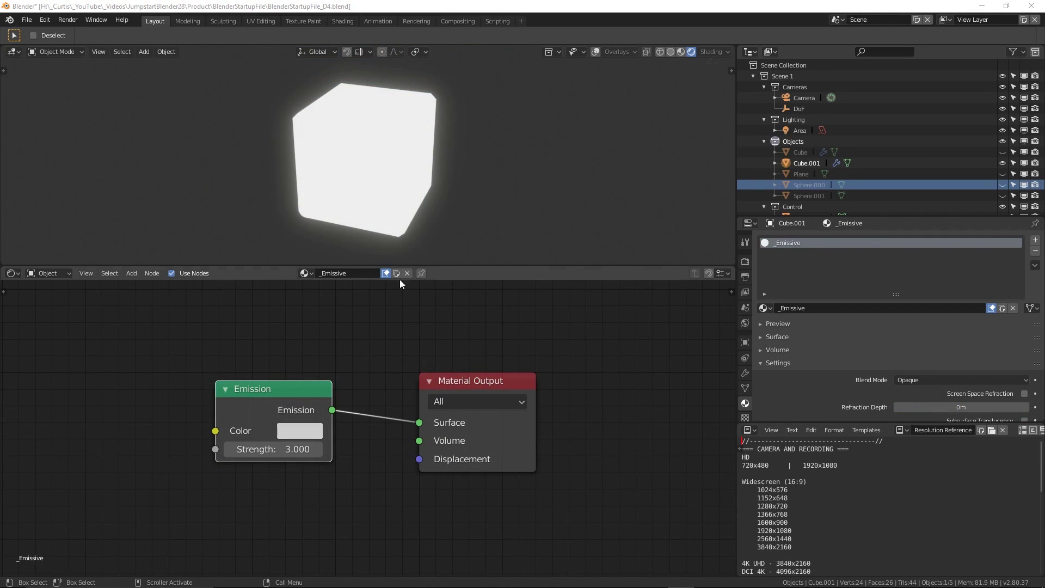
- Bring the cube's emission strength down to zero and assign F_Glass to Sphere.000
{"action": "mouse_move", "coordinate": [294, 449]}
{"action": "left_mouse_down"}
{"action": "mouse_move", "coordinate": [389, 449]}
{"action": "mouse_move", "coordinate": [283, 449]}
{"action": "left_mouse_up"}
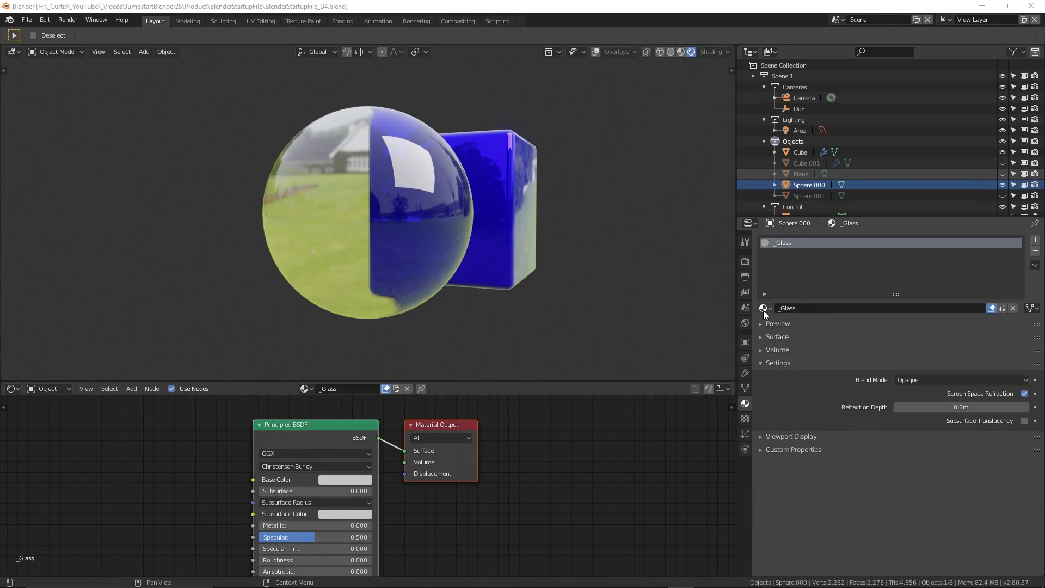
{"action": "left_click", "coordinate": [763, 309]}
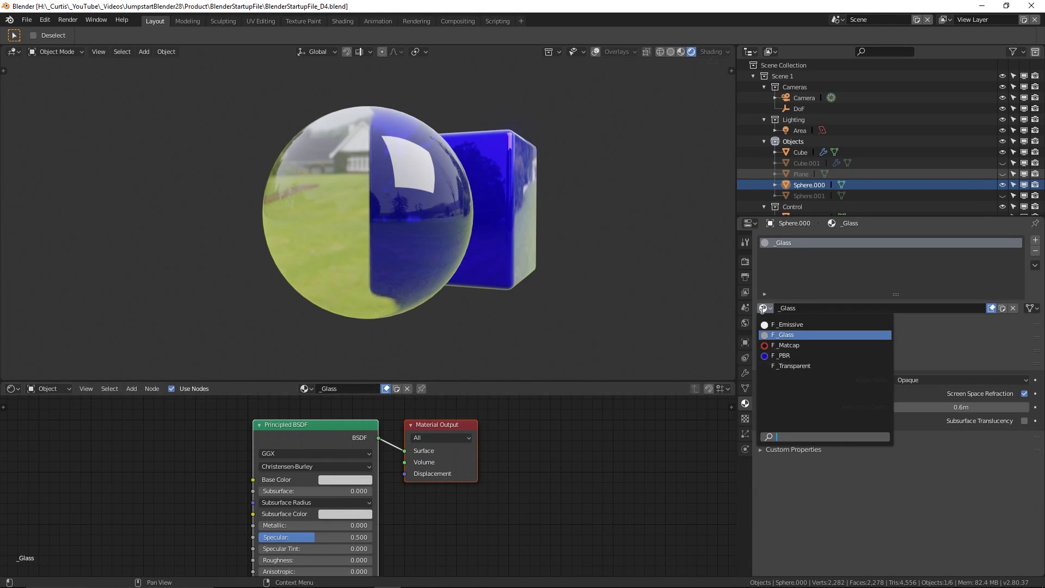
{"action": "left_click", "coordinate": [792, 335]}
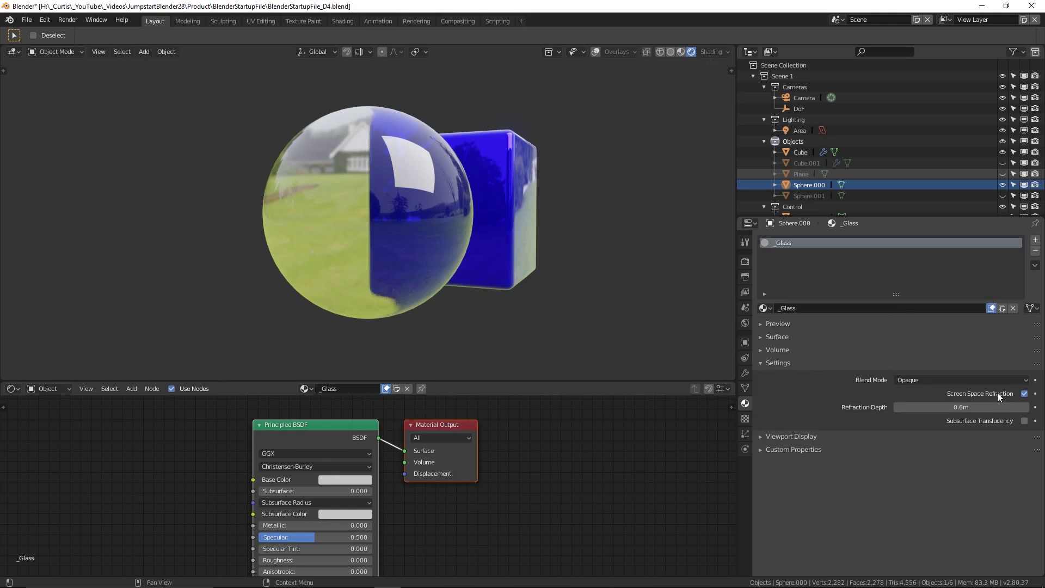
- Orbit around the glass sphere to see the blue cube refracting behind it
{"action": "middle_click_drag", "start_coordinate": [425, 344], "coordinate": [404, 308]}
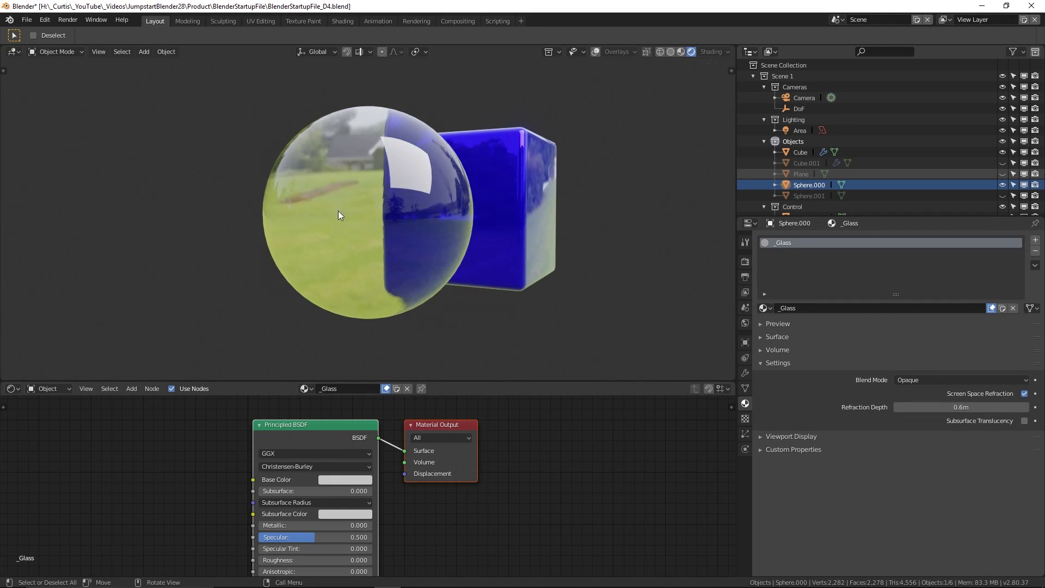
{"action": "middle_click_drag", "start_coordinate": [151, 226], "coordinate": [371, 289]}
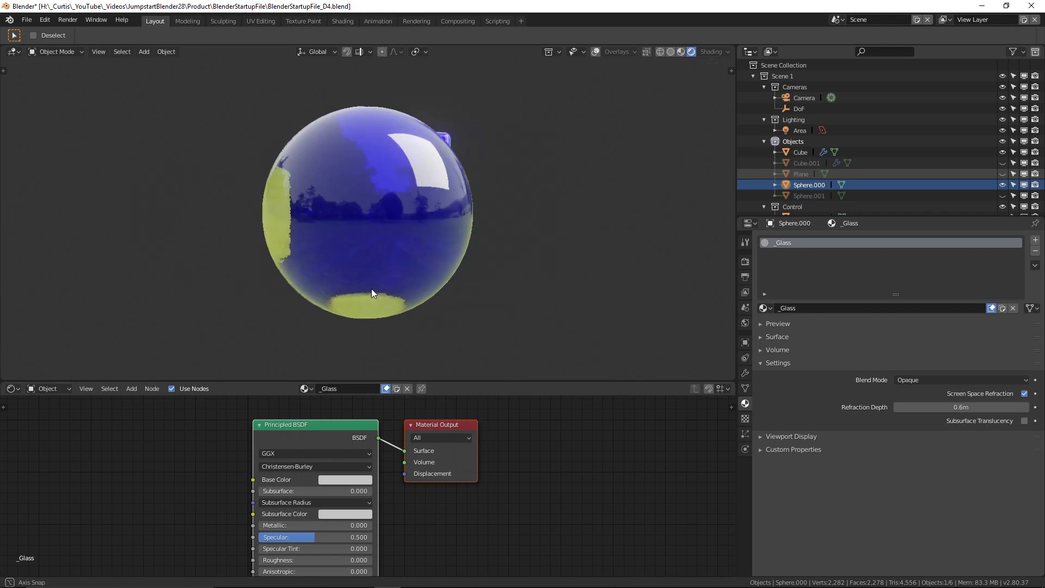
{"action": "scroll", "coordinate": [400, 238], "scroll_direction": "up", "scroll_amount": 4}
{"action": "mouse_move", "coordinate": [395, 247]}
{"action": "middle_mouse_down"}
{"action": "mouse_move", "coordinate": [382, 228]}
{"action": "mouse_move", "coordinate": [401, 238]}
{"action": "middle_mouse_up"}
{"action": "scroll", "coordinate": [425, 266], "scroll_direction": "down", "scroll_amount": 4}
{"action": "middle_click_drag", "start_coordinate": [451, 296], "coordinate": [487, 296]}
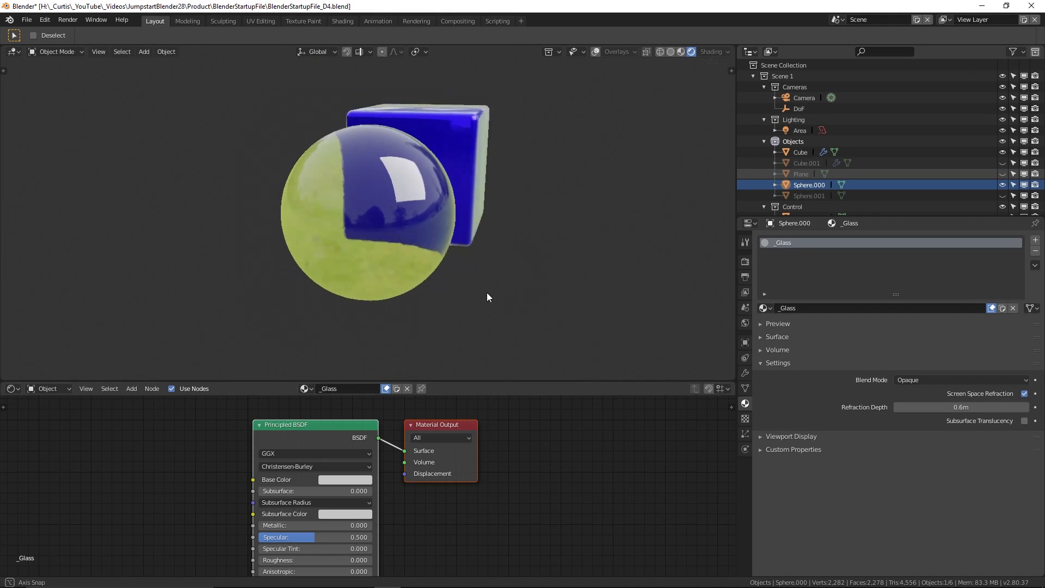
{"action": "middle_click_drag", "start_coordinate": [488, 296], "coordinate": [483, 280]}
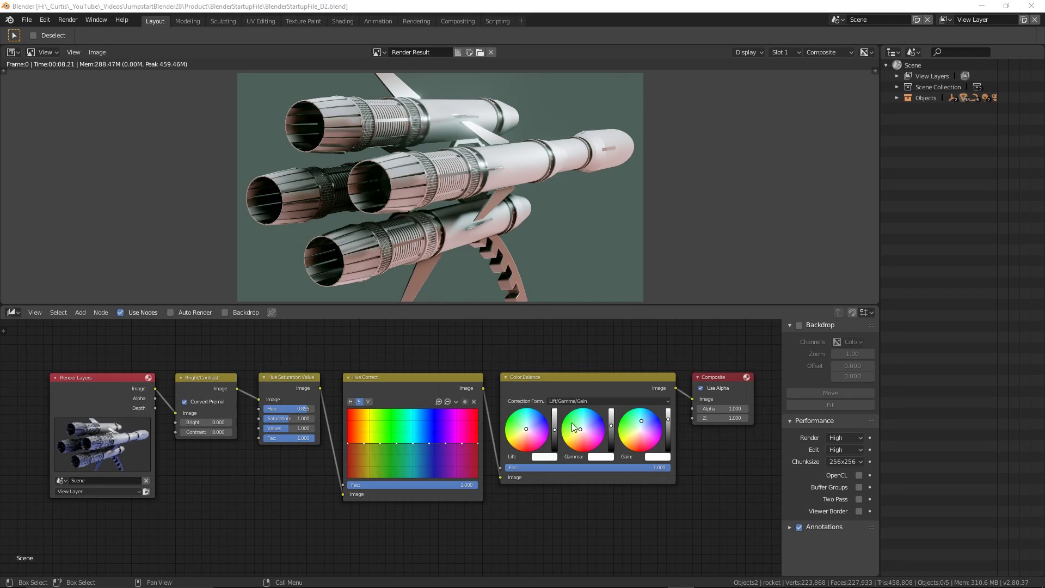
- Bring the Composite node into view and try a blue-green Gamma tint, then revert it to neutral
{"action": "scroll", "coordinate": [183, 492], "scroll_direction": "up", "scroll_amount": 2}
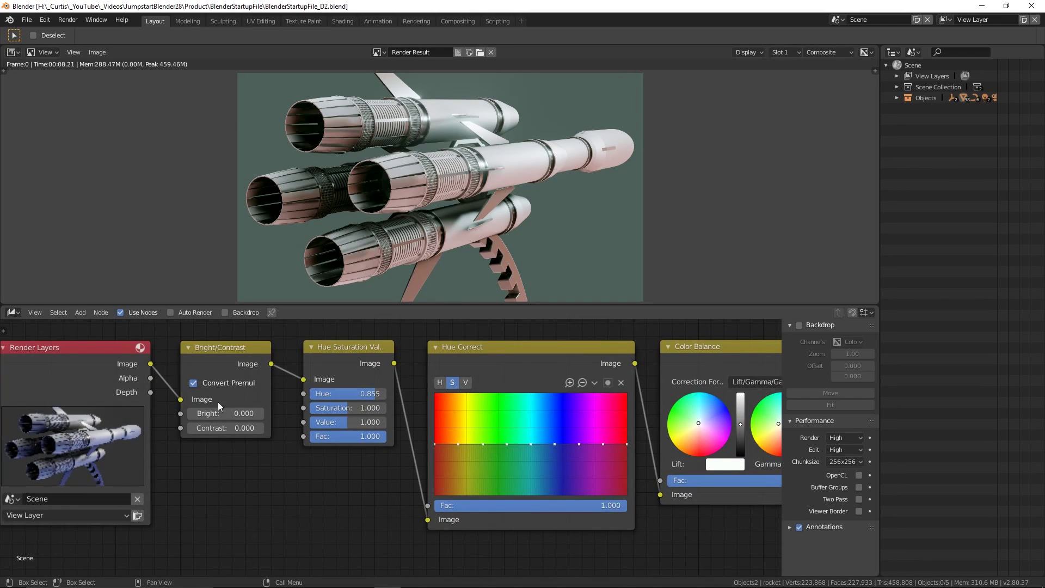
{"action": "middle_click_drag", "start_coordinate": [392, 345], "coordinate": [197, 357]}
{"action": "middle_click_drag", "start_coordinate": [430, 341], "coordinate": [324, 347]}
{"action": "middle_click_drag", "start_coordinate": [277, 409], "coordinate": [382, 435]}
{"action": "left_click_drag", "start_coordinate": [535, 447], "coordinate": [495, 444]}
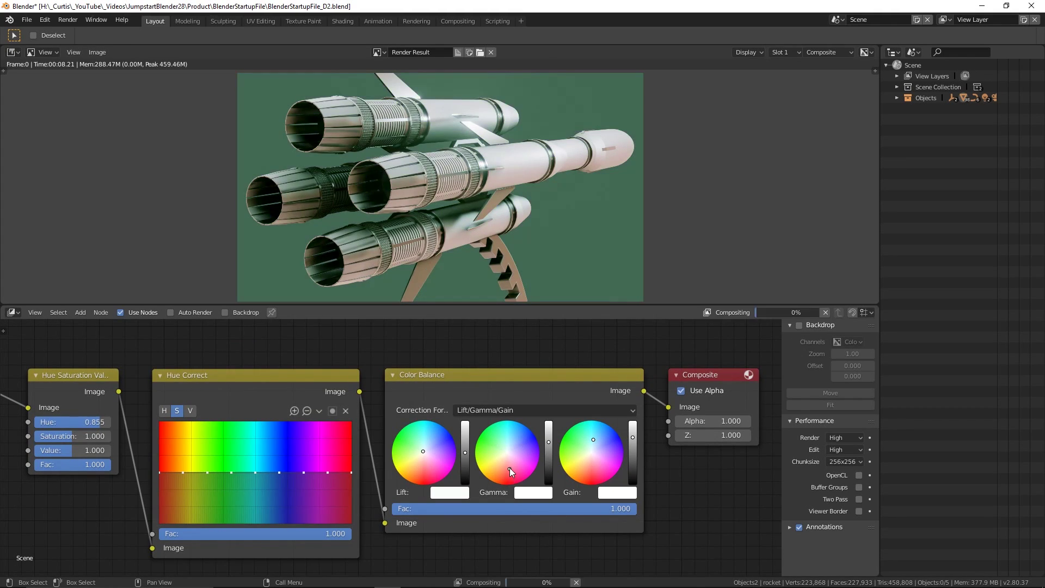
{"action": "key", "text": "BackSpace"}
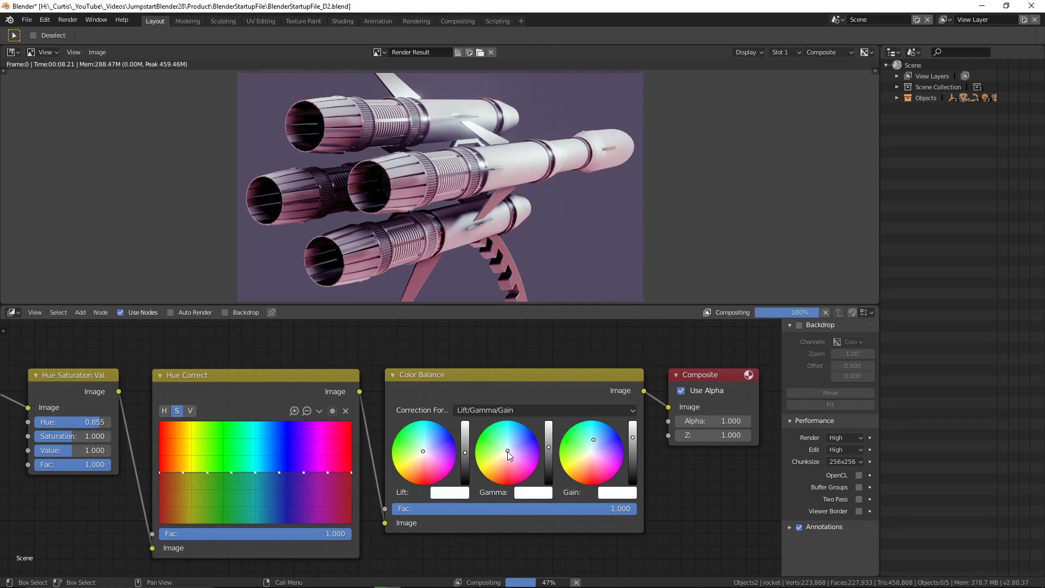
{"action": "scroll", "coordinate": [522, 460], "scroll_direction": "up", "scroll_amount": 5, "text": "ctrl"}
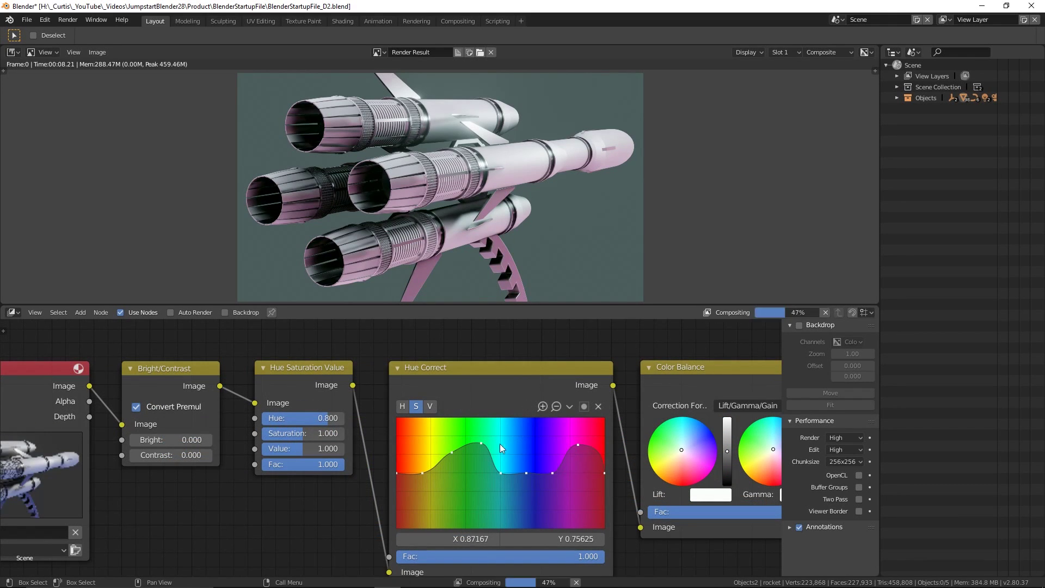
- Make the Hue Correct curve wavy toward magenta and shift Gamma and Gain off-centre, discarding the Lift change
{"action": "left_click_drag", "start_coordinate": [481, 444], "coordinate": [463, 456]}
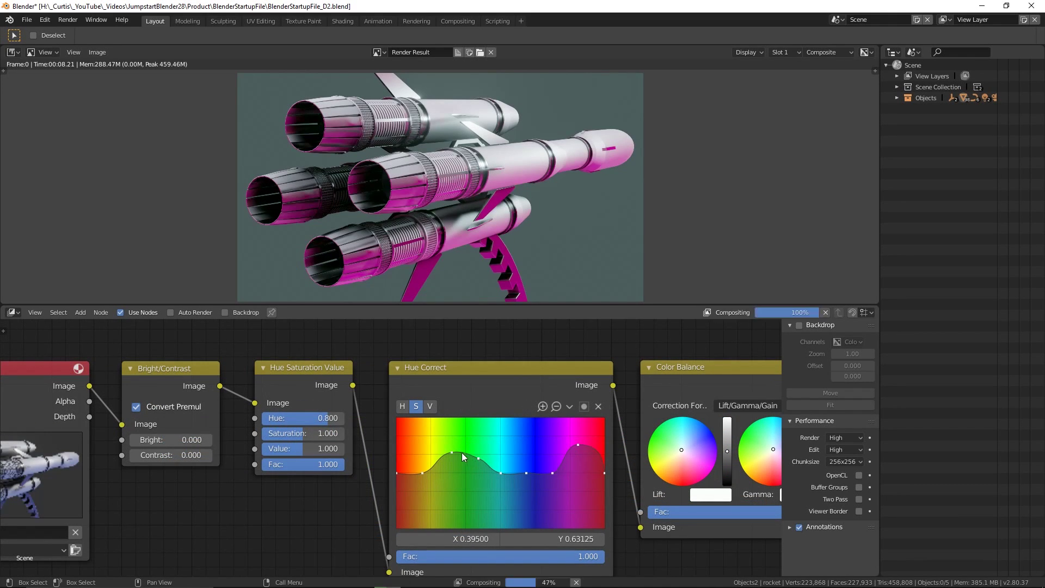
{"action": "left_click_drag", "start_coordinate": [553, 473], "coordinate": [546, 464]}
{"action": "middle_click_drag", "start_coordinate": [547, 463], "coordinate": [333, 464]}
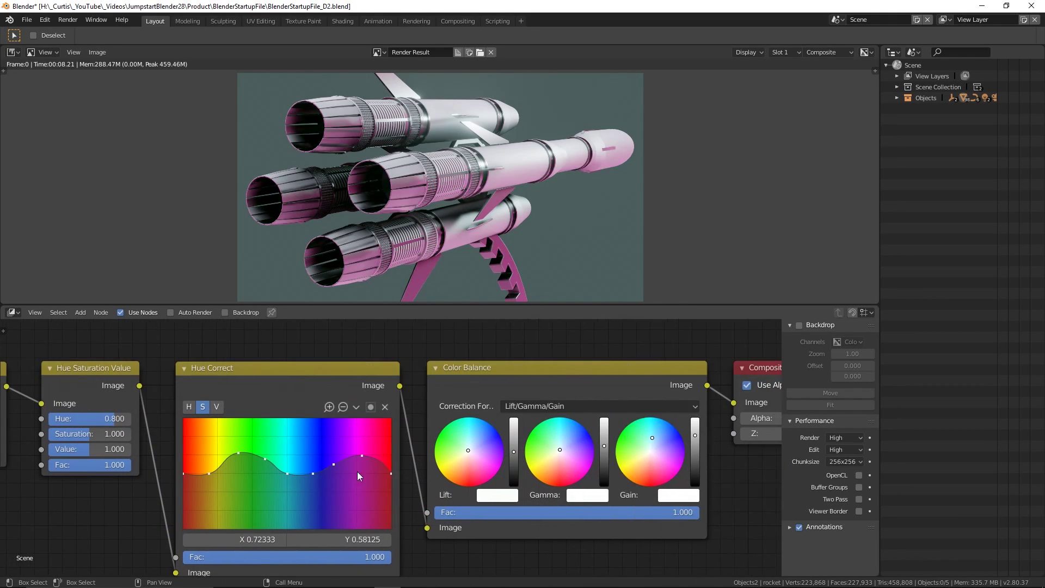
{"action": "left_click_drag", "start_coordinate": [469, 455], "coordinate": [492, 440]}
{"action": "key", "text": "ctrl+z"}
{"action": "left_click_drag", "start_coordinate": [560, 450], "coordinate": [574, 456]}
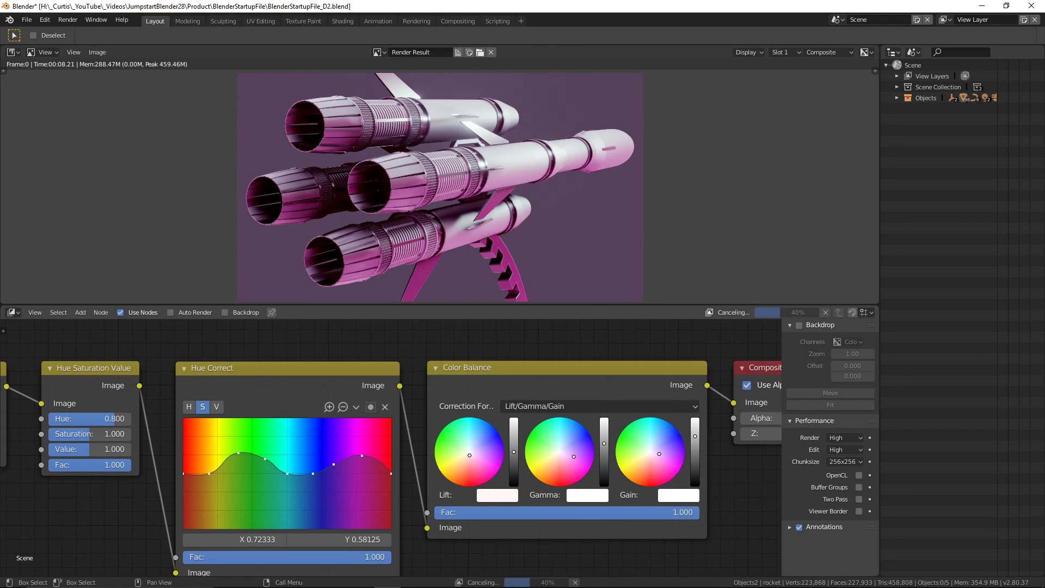
{"action": "left_click_drag", "start_coordinate": [652, 438], "coordinate": [629, 438]}
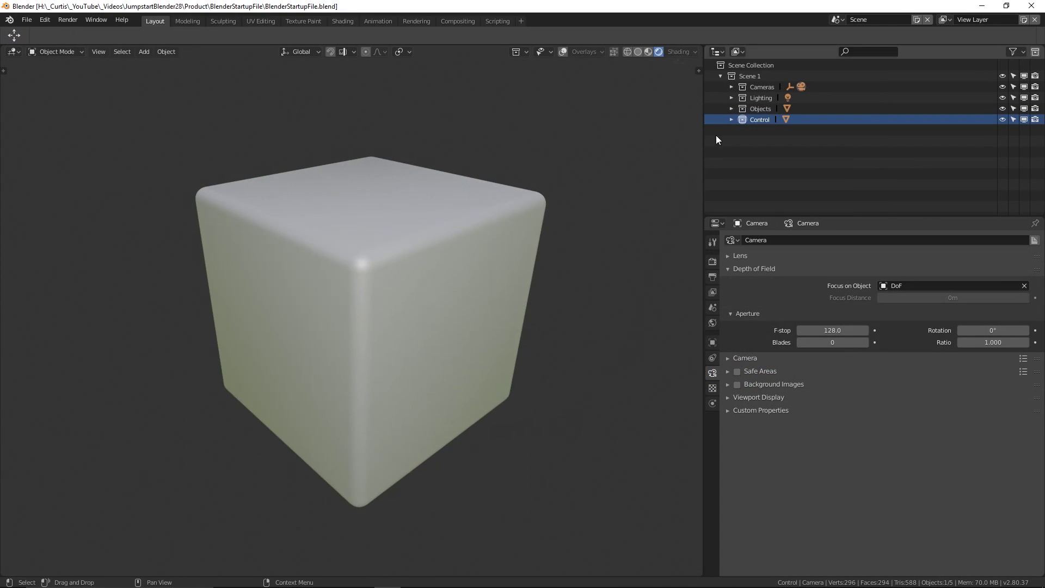
- Step through Scene 1's collections in the Outliner down to Control, ending back on Scene 1
{"action": "left_click", "coordinate": [753, 65]}
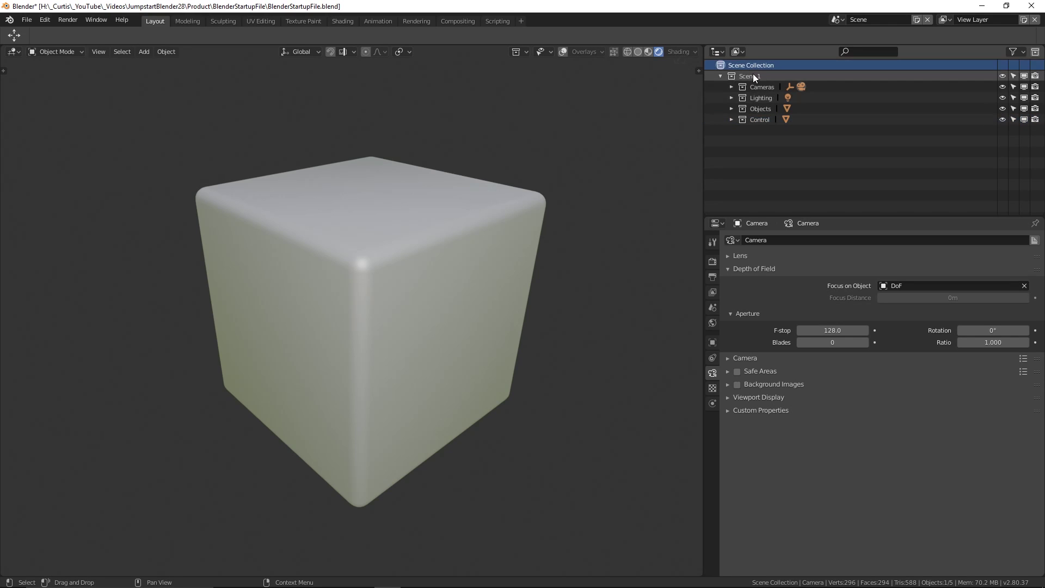
{"action": "left_click", "coordinate": [753, 76]}
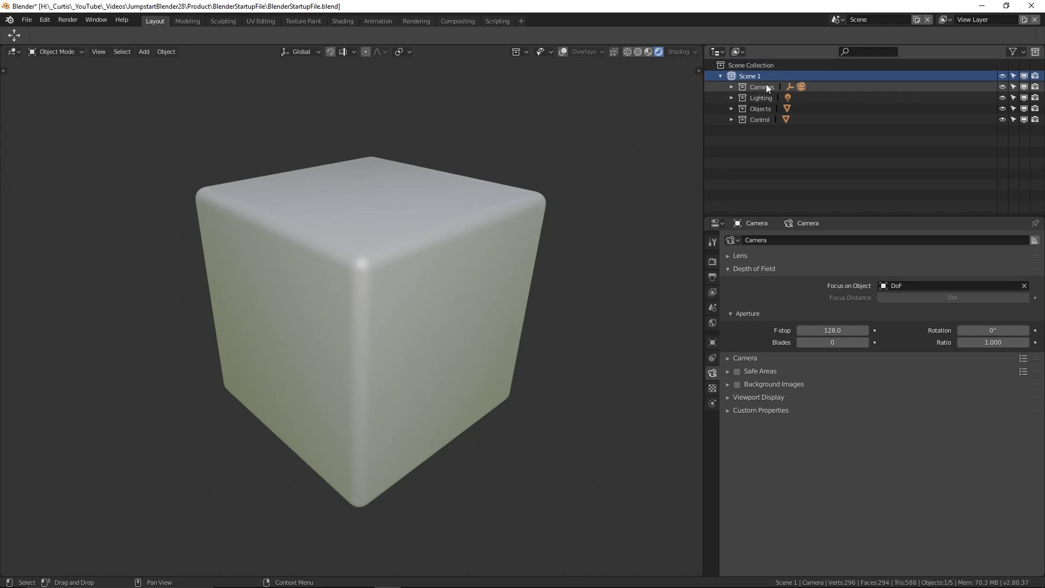
{"action": "left_click", "coordinate": [766, 89]}
{"action": "left_click", "coordinate": [772, 107]}
{"action": "left_click", "coordinate": [771, 119]}
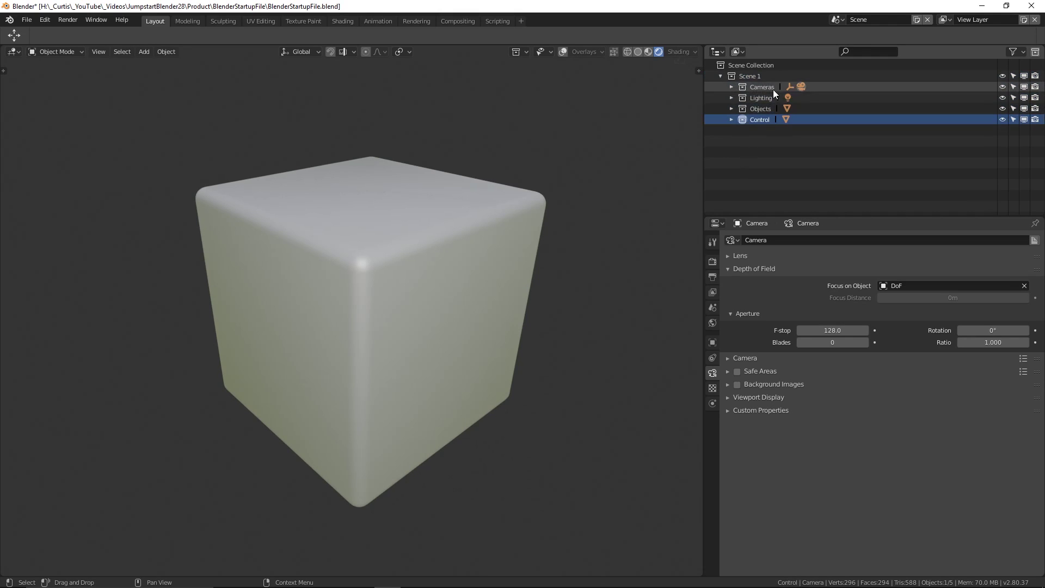
{"action": "left_click", "coordinate": [755, 76]}
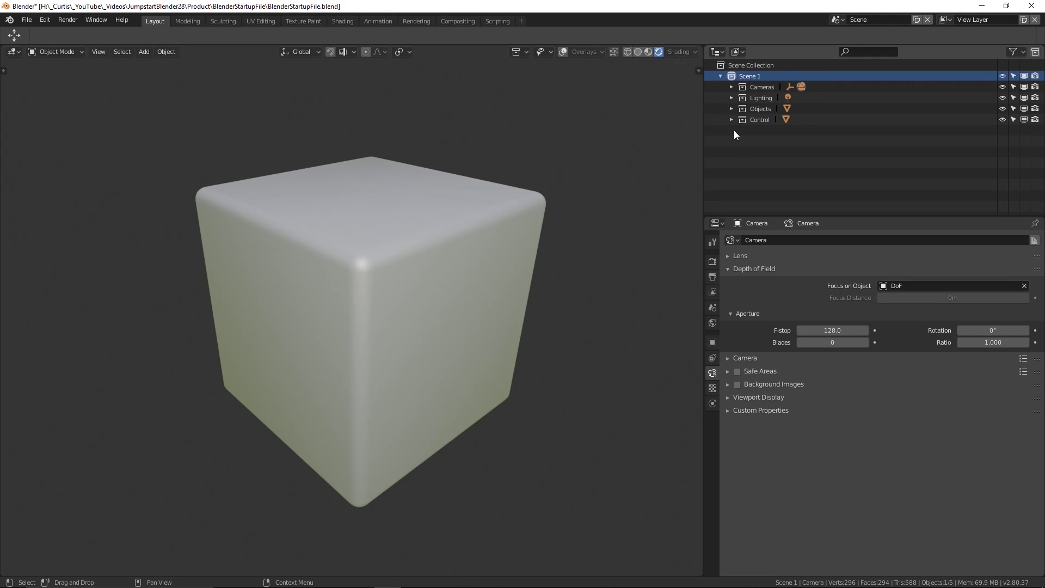
- Duplicate Scene 1, remove the Scene 1.001 copy, and expand the Control, Objects, Lighting and Cameras collections
{"action": "right_click", "coordinate": [740, 75]}
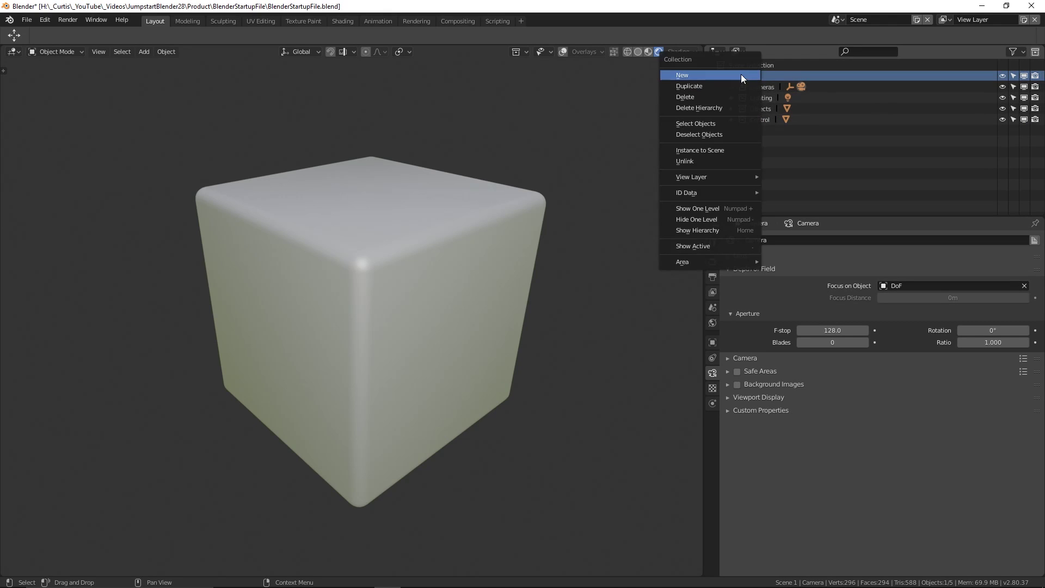
{"action": "left_click", "coordinate": [717, 87]}
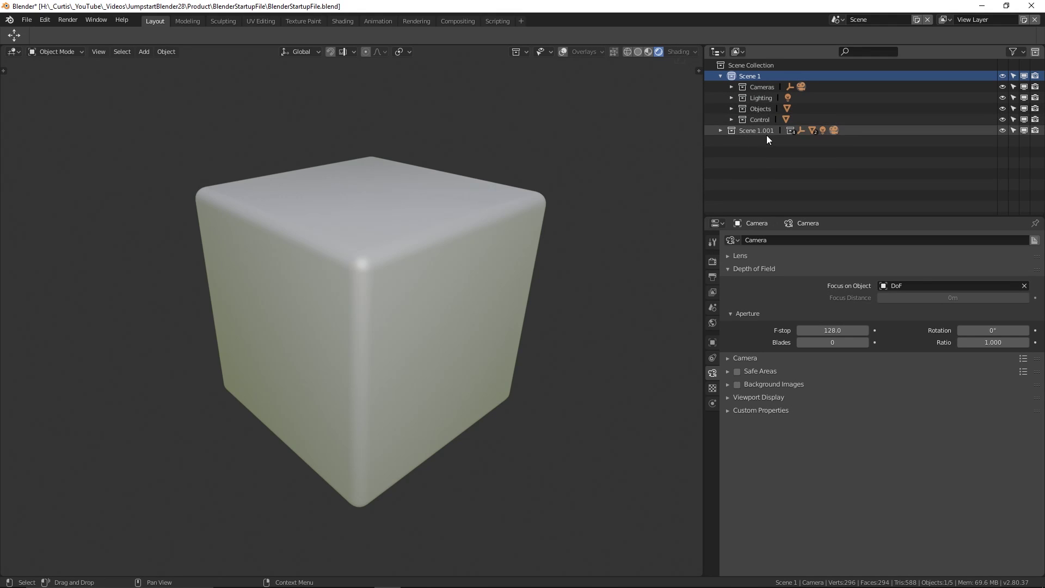
{"action": "key", "text": "ctrl+z"}
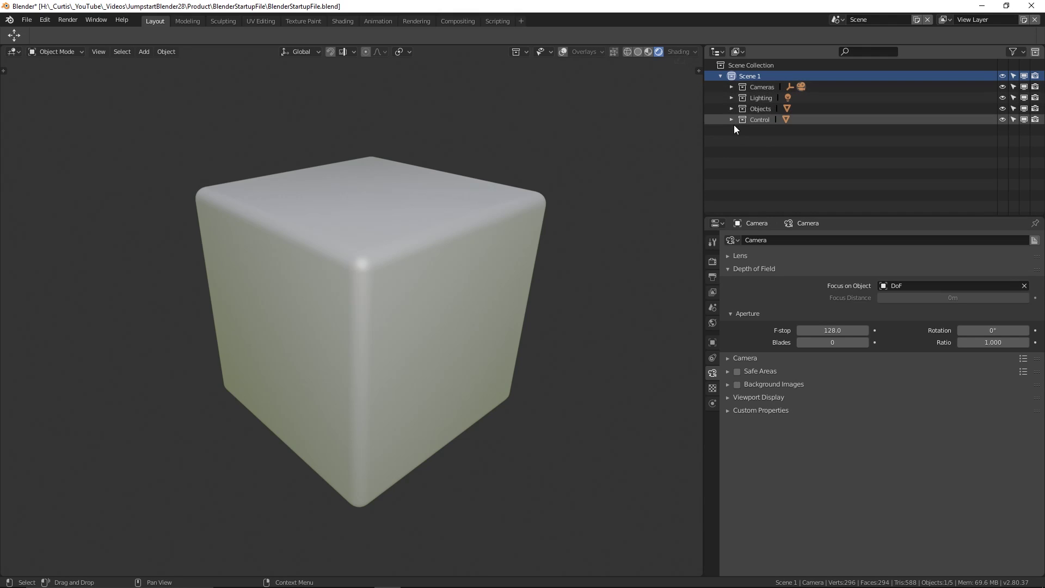
{"action": "left_click_drag", "start_coordinate": [731, 119], "coordinate": [731, 87]}
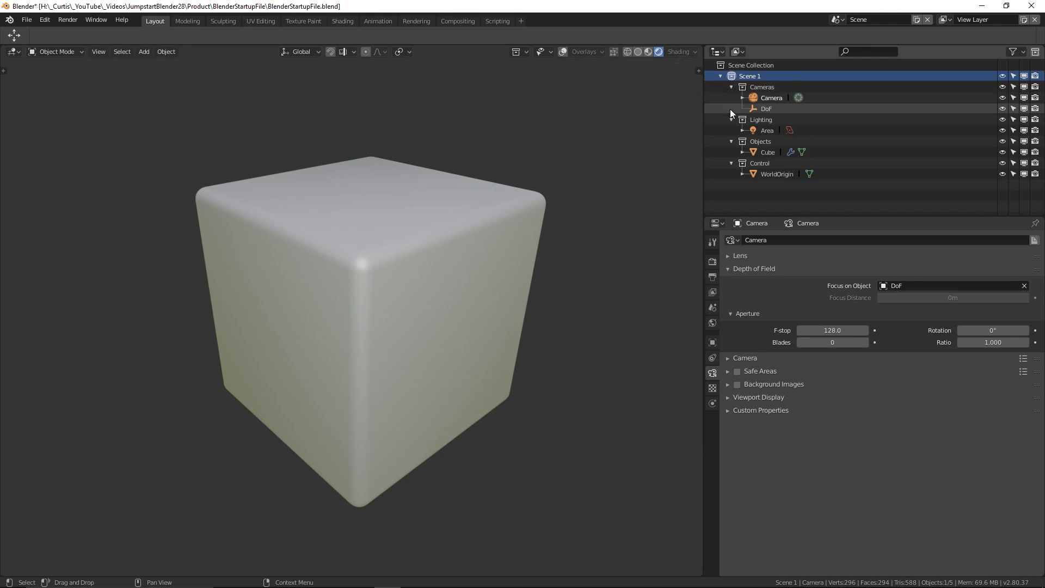
- Select the Camera and DoF empty and turn on the viewport overlays
{"action": "left_click", "coordinate": [760, 88]}
{"action": "left_click", "coordinate": [764, 96]}
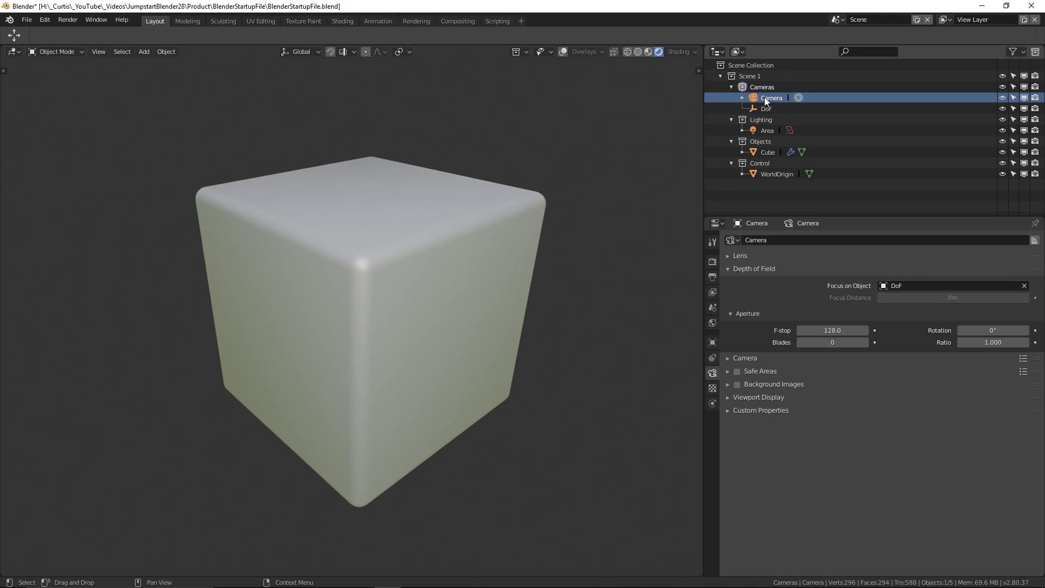
{"action": "left_click", "coordinate": [764, 107]}
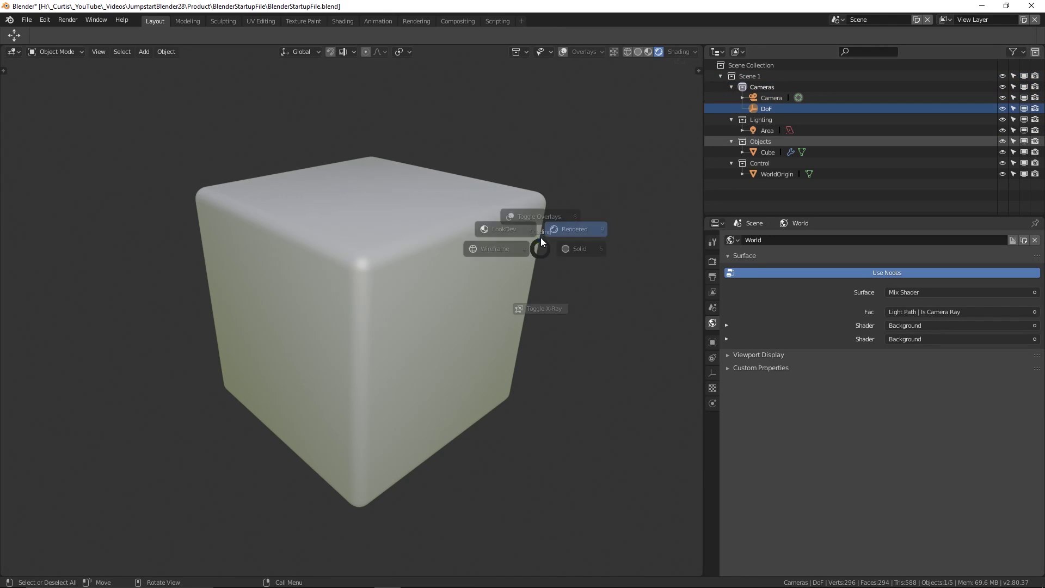
{"action": "left_click", "coordinate": [538, 217]}
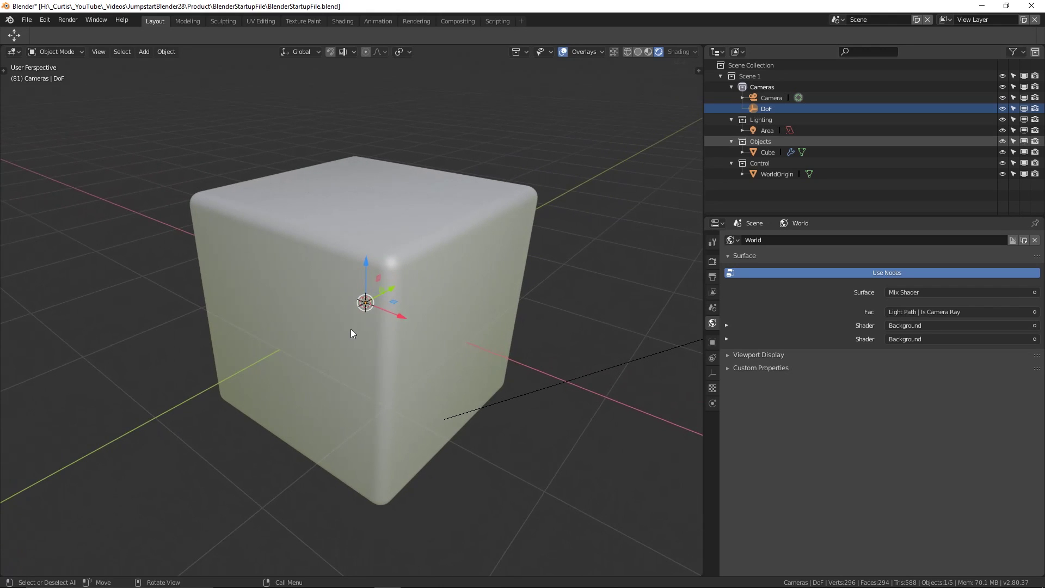
{"action": "middle_click_drag", "start_coordinate": [351, 333], "coordinate": [678, 330]}
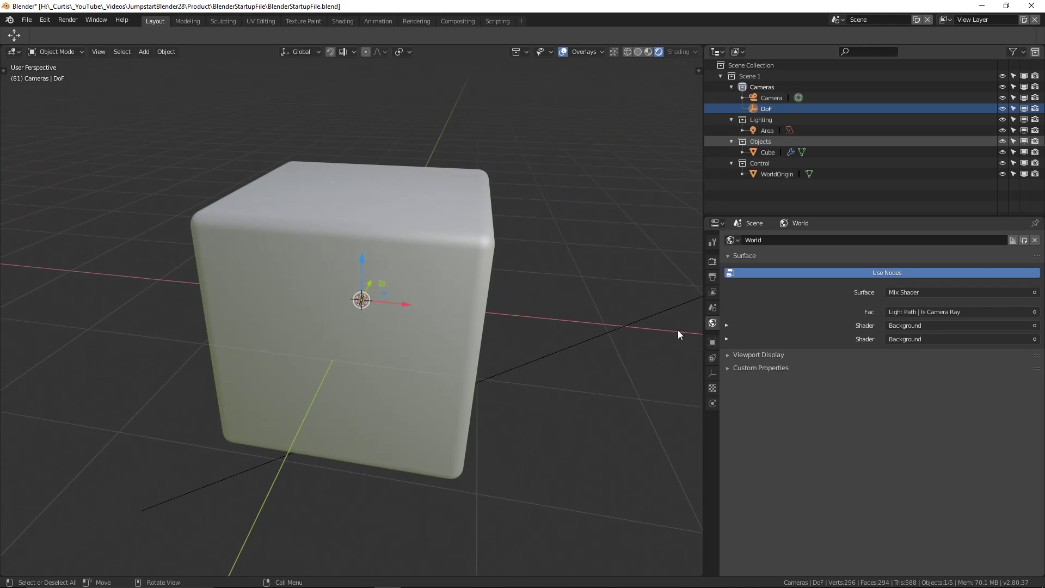
- Inspect the Camera's depth of field, then grab the DoF empty and cancel the move
{"action": "left_click", "coordinate": [771, 99]}
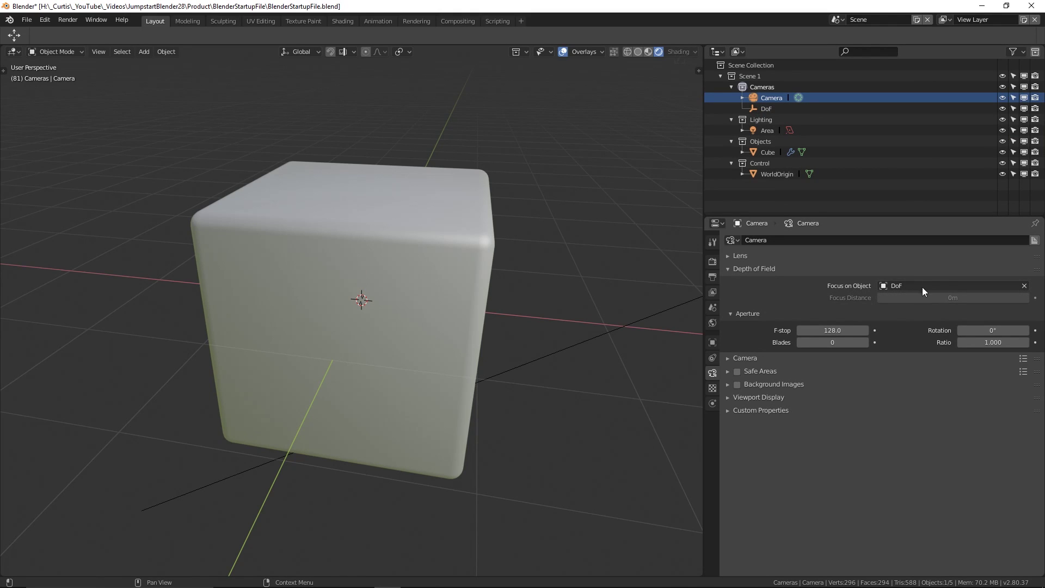
{"action": "mouse_move", "coordinate": [580, 312]}
{"action": "middle_mouse_down"}
{"action": "mouse_move", "coordinate": [479, 315]}
{"action": "mouse_move", "coordinate": [566, 324]}
{"action": "middle_mouse_up"}
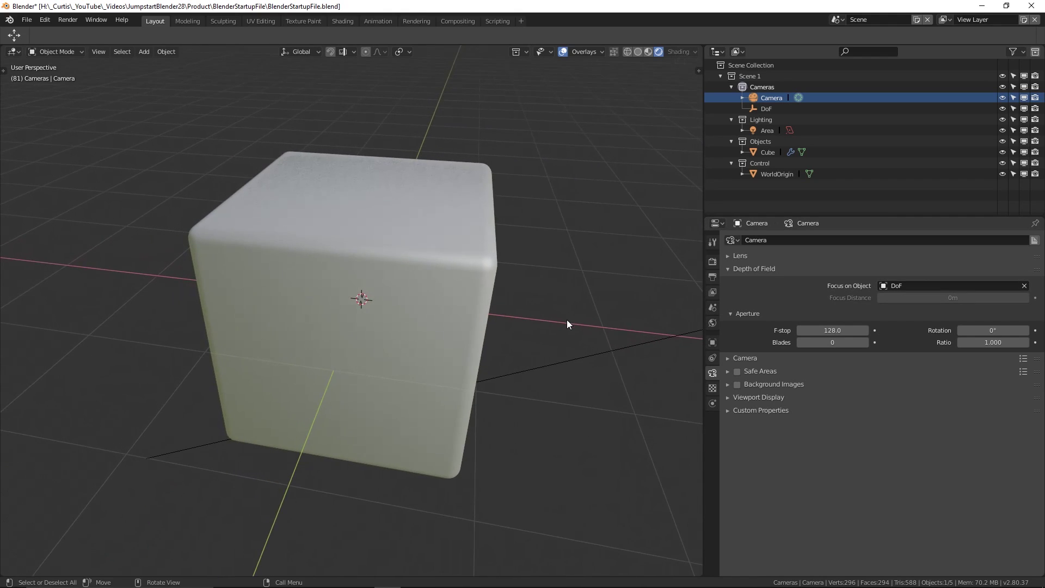
{"action": "left_click", "coordinate": [775, 111]}
{"action": "key", "text": "g"}
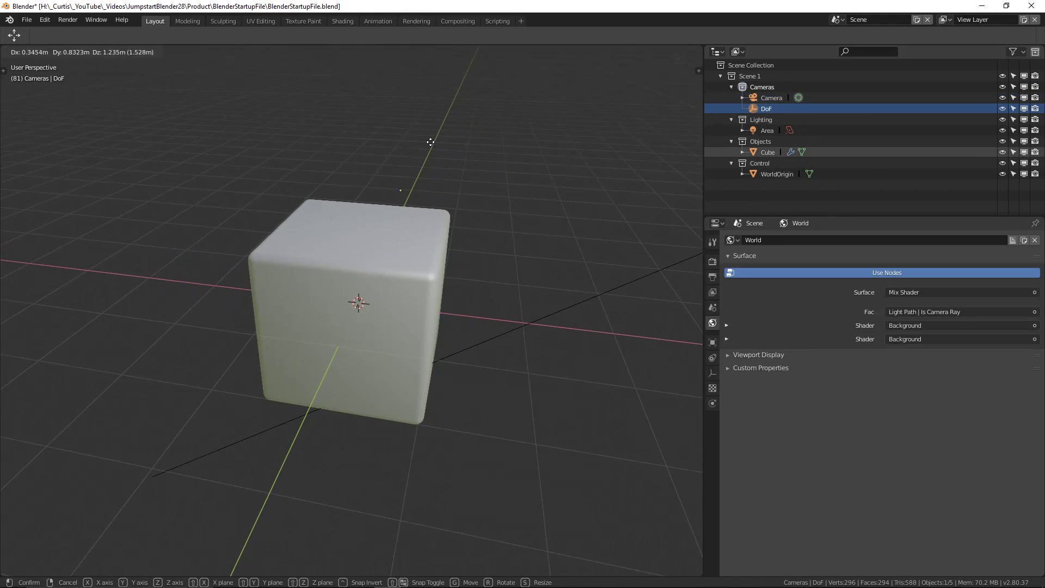
{"action": "right_click", "coordinate": [505, 241]}
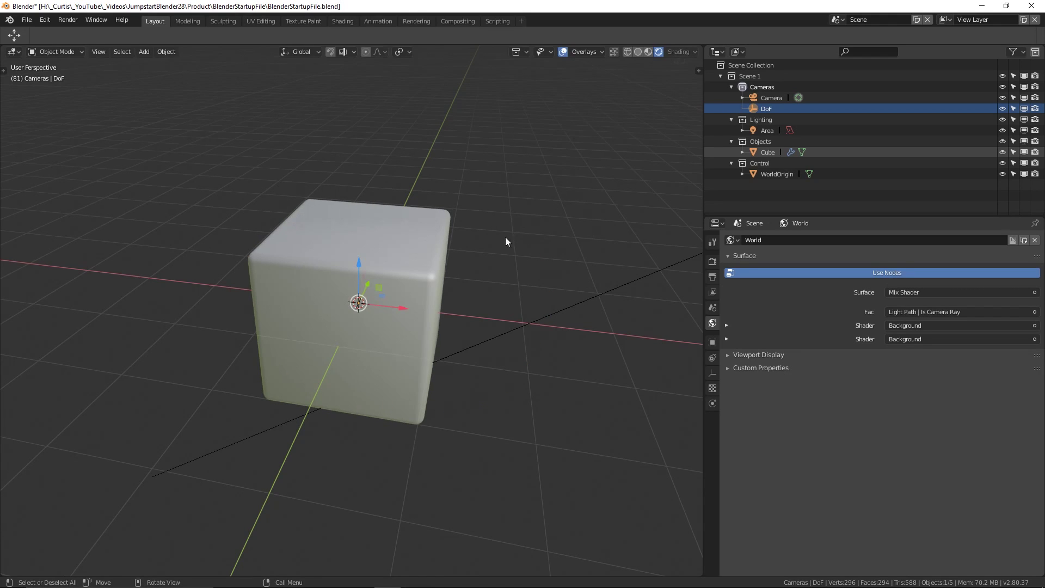
- Frame the view on the Area light, then select the Cube in the Outliner
{"action": "middle_click_drag", "start_coordinate": [443, 325], "coordinate": [480, 293]}
{"action": "left_click", "coordinate": [768, 131]}
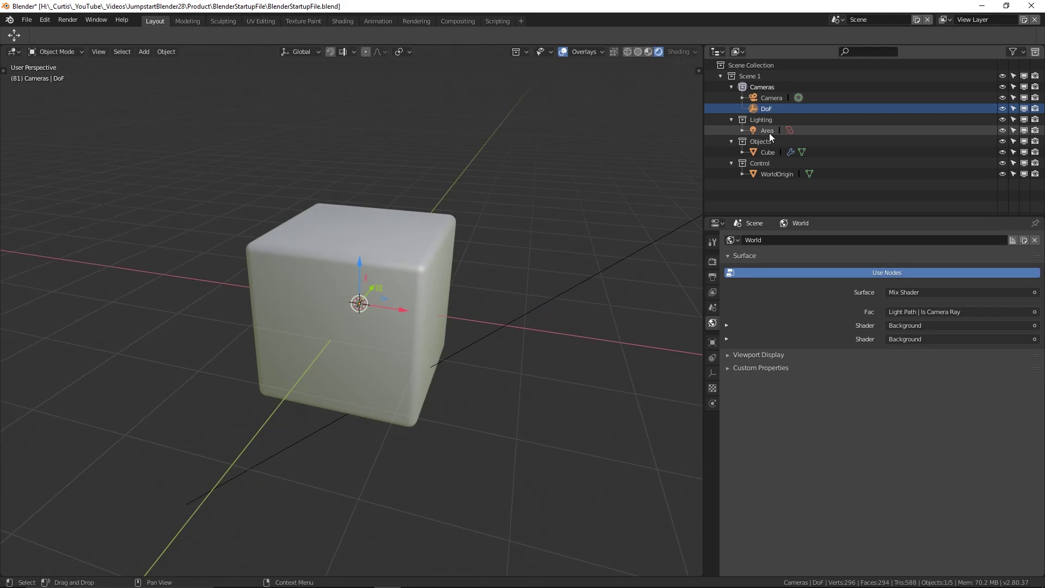
{"action": "key", "text": "KP_Decimal"}
{"action": "middle_click_drag", "start_coordinate": [413, 264], "coordinate": [421, 290]}
{"action": "left_click", "coordinate": [422, 290]}
{"action": "scroll", "coordinate": [421, 290], "scroll_direction": "up", "scroll_amount": 4}
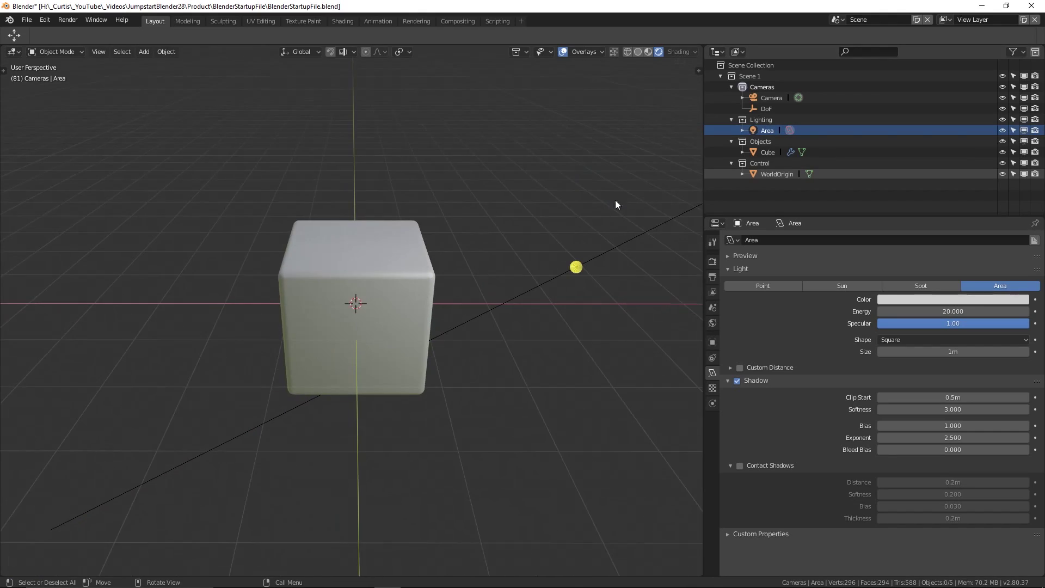
{"action": "left_click", "coordinate": [768, 152]}
{"action": "middle_click_drag", "start_coordinate": [507, 239], "coordinate": [500, 275]}
- Show the Cube's modifier settings and set the Bevel width to 0m
{"action": "left_click", "coordinate": [712, 373]}
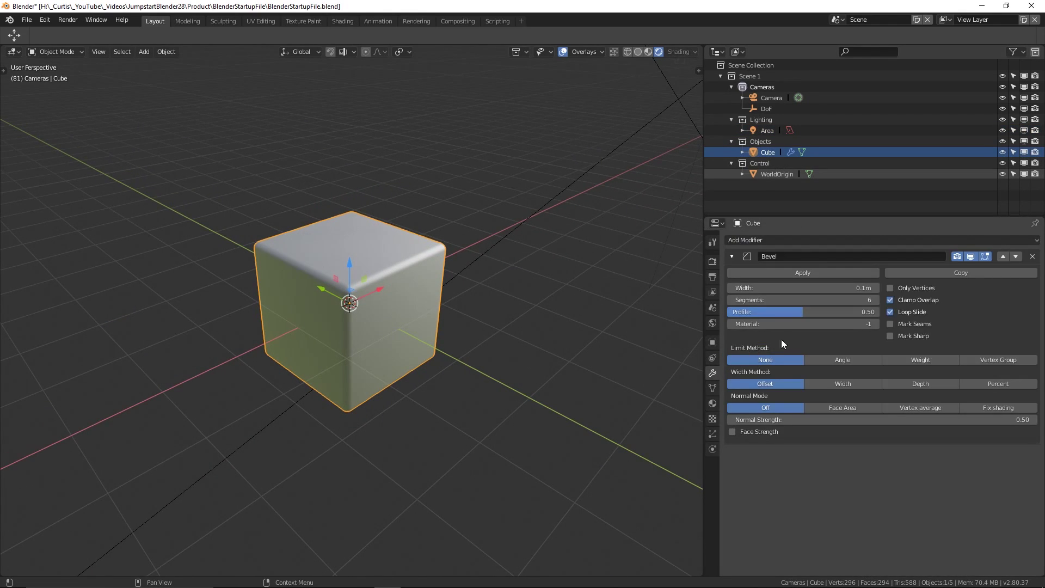
{"action": "scroll", "coordinate": [490, 355], "scroll_direction": "up", "scroll_amount": 2}
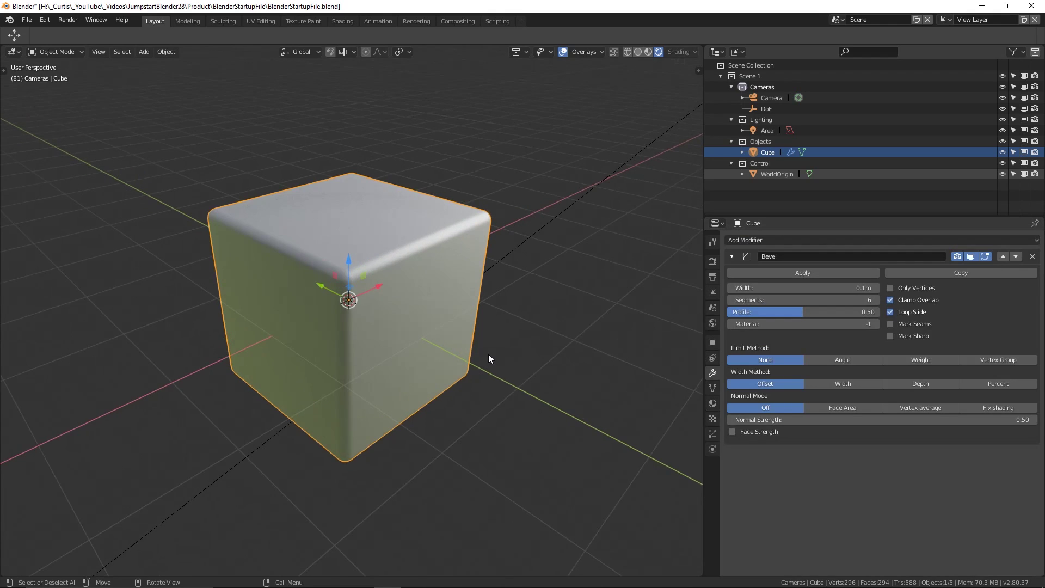
{"action": "scroll", "coordinate": [488, 358], "scroll_direction": "up", "scroll_amount": 4}
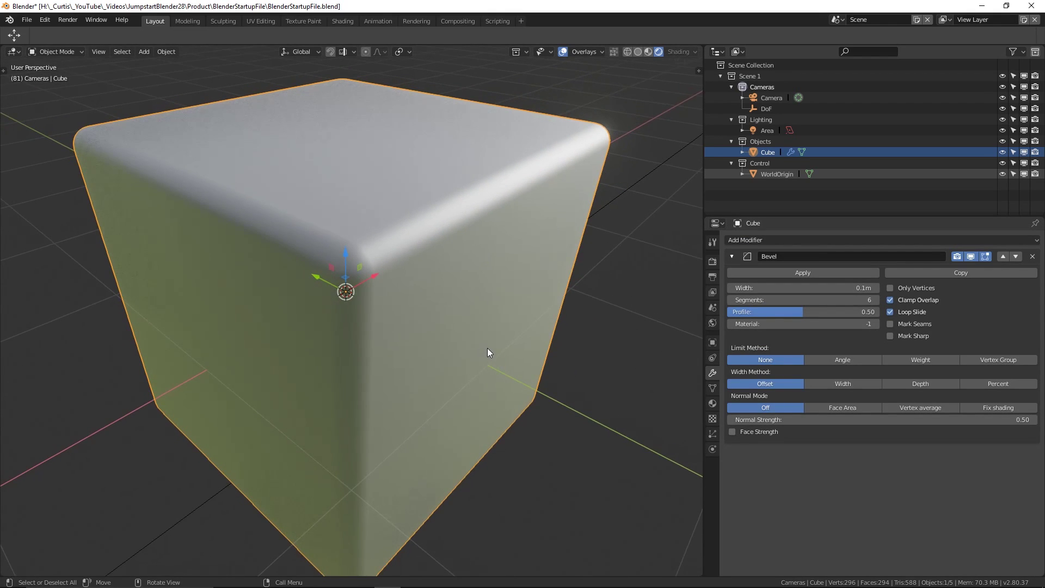
{"action": "mouse_move", "coordinate": [488, 353]}
{"action": "middle_mouse_down"}
{"action": "mouse_move", "coordinate": [462, 366]}
{"action": "mouse_move", "coordinate": [480, 364]}
{"action": "middle_mouse_up"}
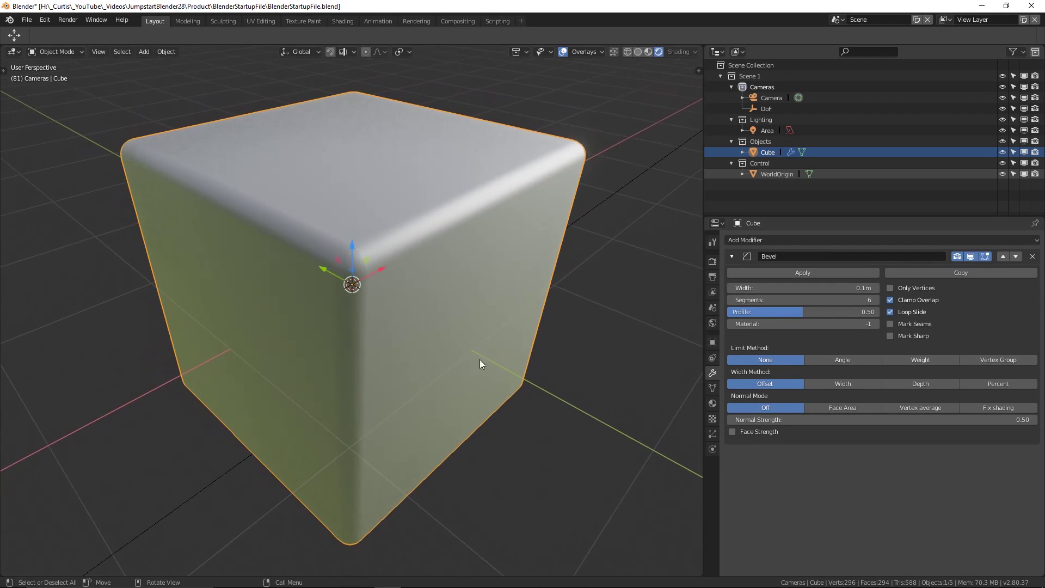
{"action": "left_click", "coordinate": [805, 288]}
{"action": "type", "text": "0"}
{"action": "key", "text": "Return"}
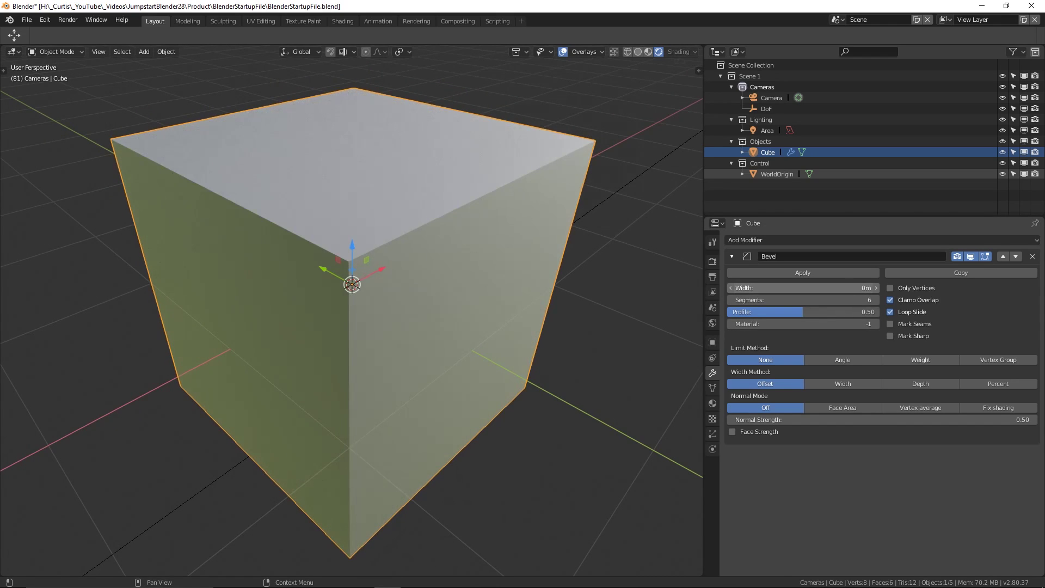
- Raise the Bevel width to 0.09m and hide the bevel in the viewport
{"action": "mouse_move", "coordinate": [805, 288]}
{"action": "left_mouse_down"}
{"action": "mouse_move", "coordinate": [839, 288]}
{"action": "mouse_move", "coordinate": [801, 288]}
{"action": "left_mouse_up"}
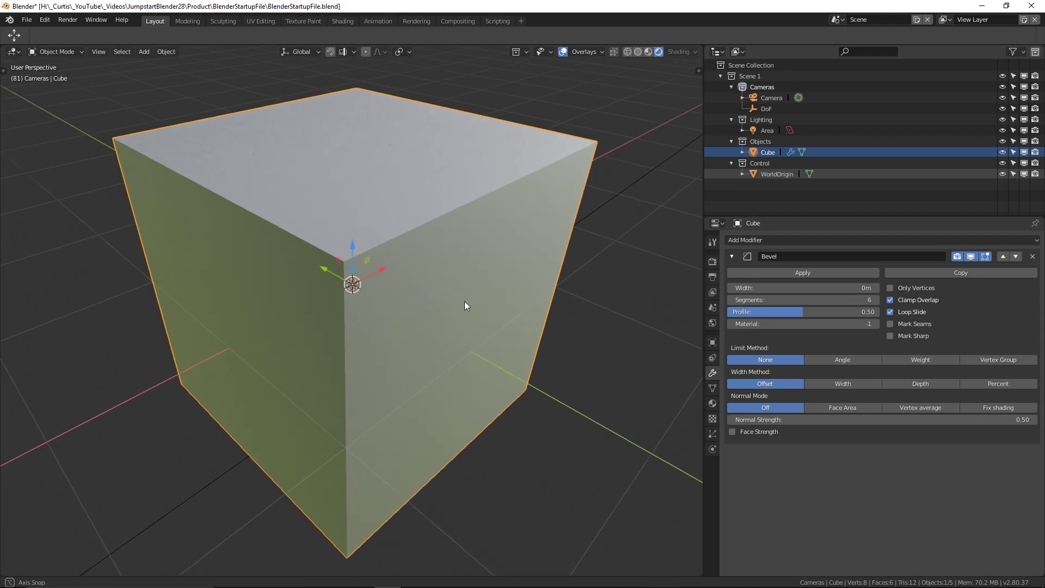
{"action": "middle_click_drag", "start_coordinate": [465, 302], "coordinate": [338, 295]}
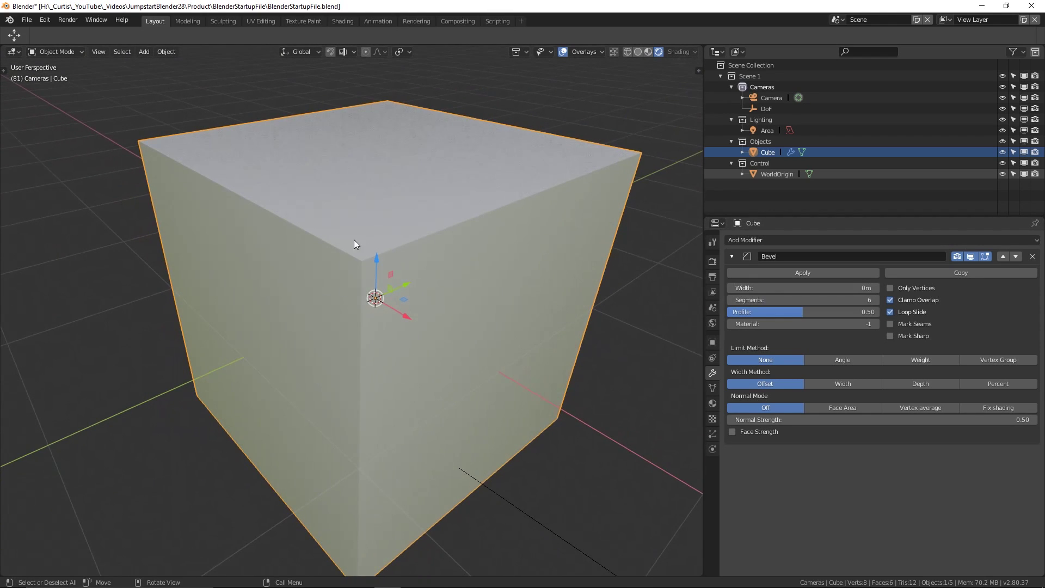
{"action": "middle_click_drag", "start_coordinate": [354, 240], "coordinate": [289, 229]}
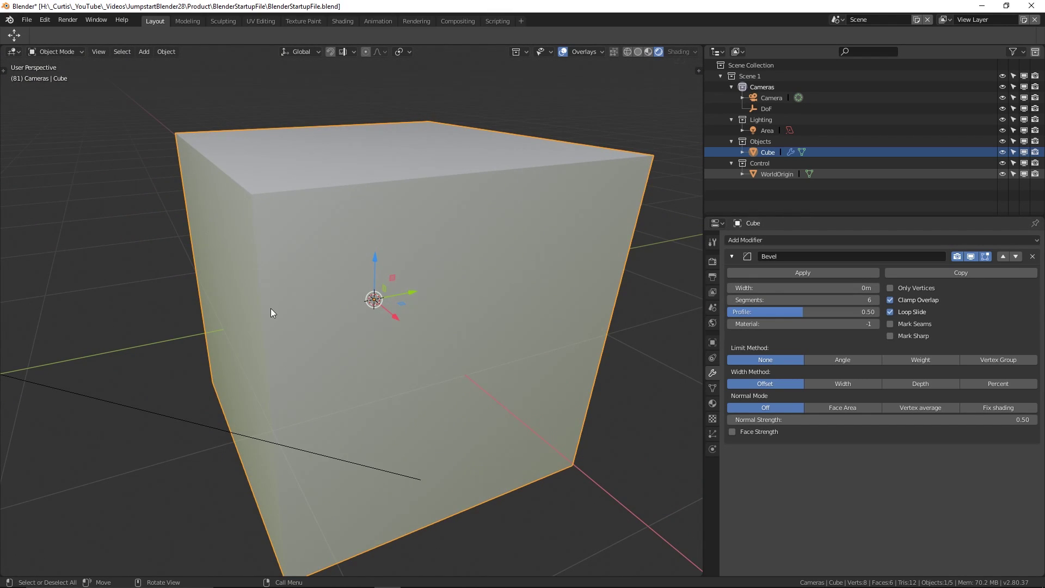
{"action": "middle_click_drag", "start_coordinate": [270, 309], "coordinate": [287, 324]}
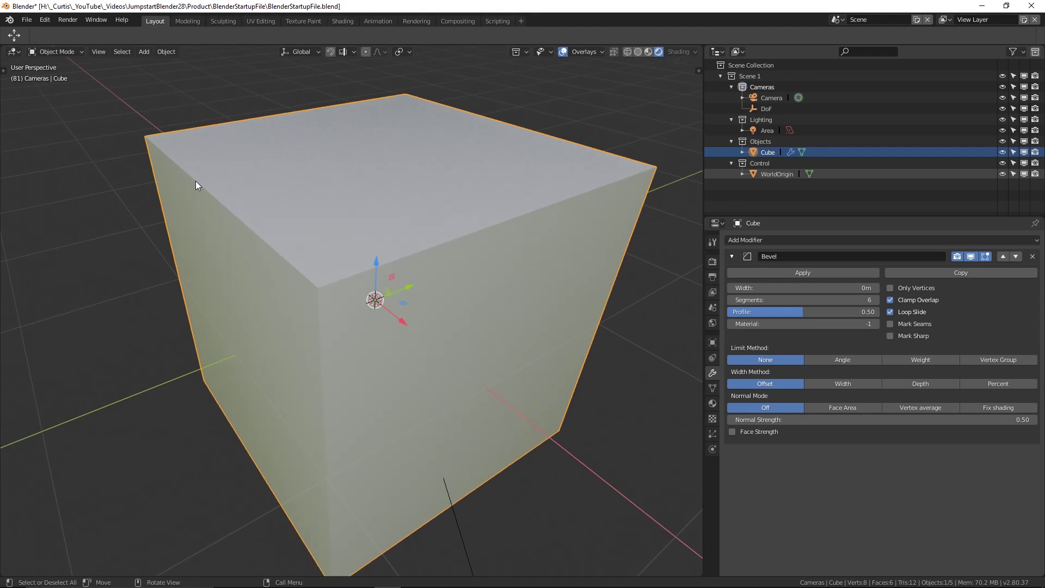
{"action": "left_click_drag", "start_coordinate": [789, 287], "coordinate": [838, 288]}
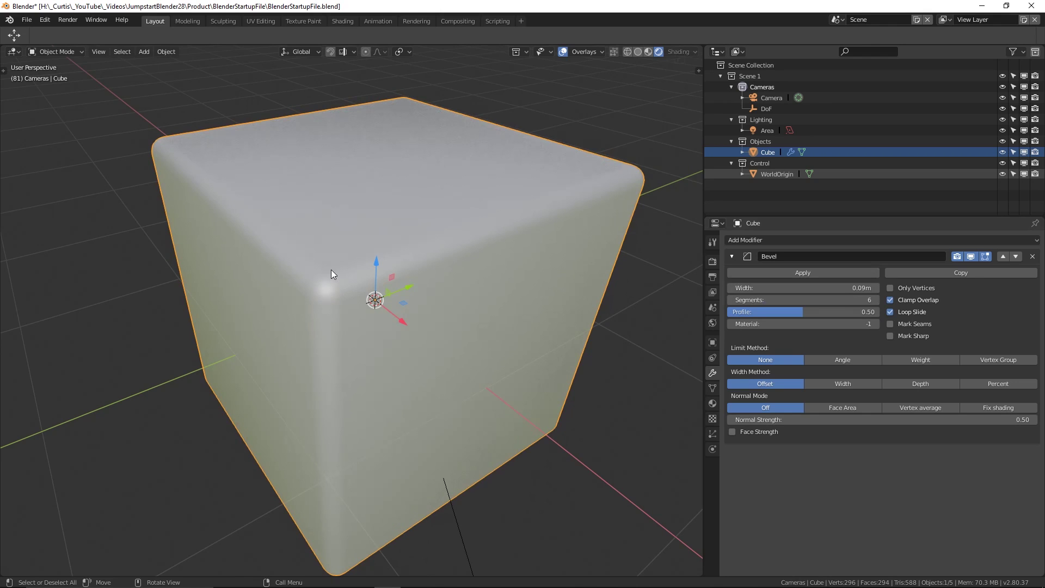
{"action": "middle_click_drag", "start_coordinate": [340, 295], "coordinate": [727, 331]}
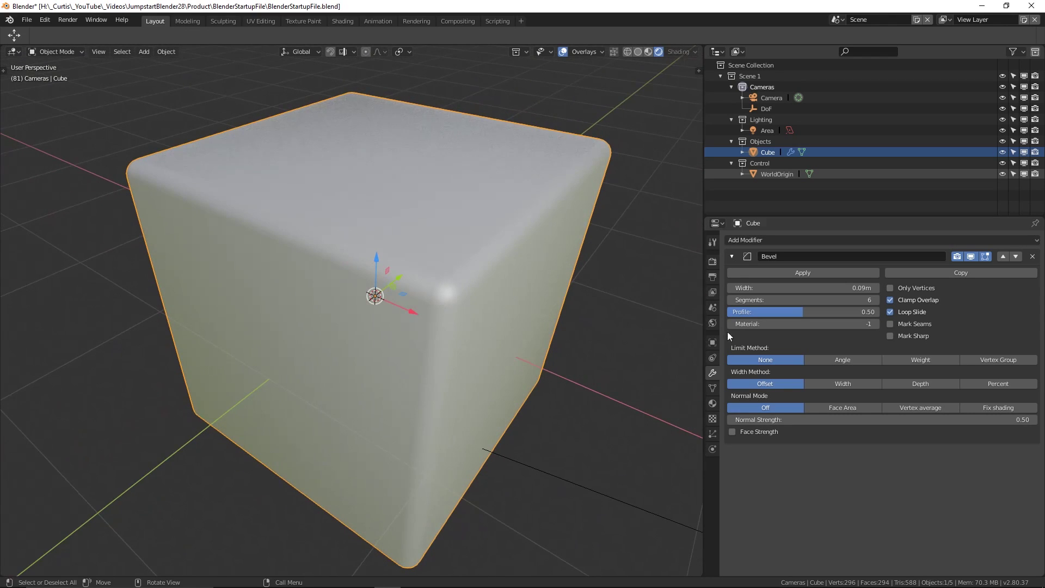
{"action": "left_click", "coordinate": [971, 256]}
- Turn the Bevel modifier's viewport display back on
{"action": "left_click", "coordinate": [968, 256]}
{"action": "left_click", "coordinate": [968, 256]}
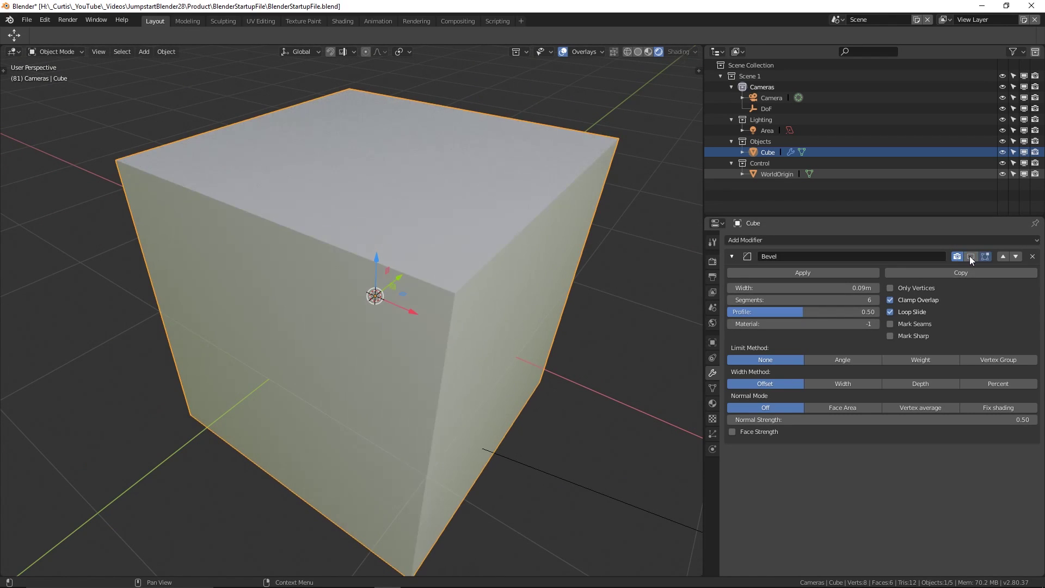
{"action": "left_click", "coordinate": [969, 256]}
{"action": "scroll", "coordinate": [600, 308], "scroll_direction": "down", "scroll_amount": 2}
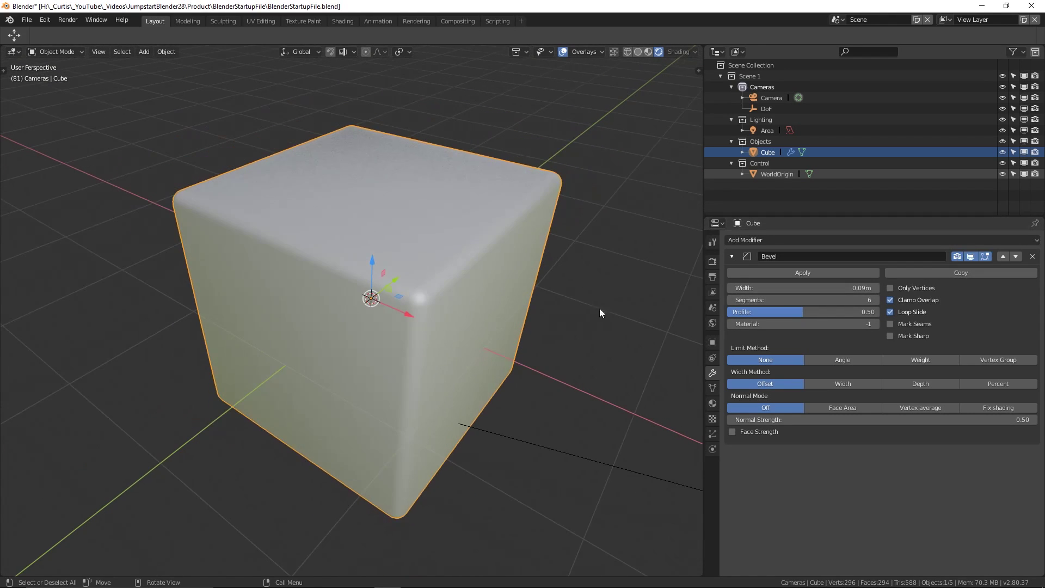
- Duplicate the Cube and move the copy up and to the right
{"action": "left_click", "coordinate": [778, 174]}
{"action": "middle_click_drag", "start_coordinate": [437, 265], "coordinate": [383, 342]}
{"action": "left_click", "coordinate": [383, 342]}
{"action": "scroll", "coordinate": [406, 328], "scroll_direction": "down", "scroll_amount": 4}
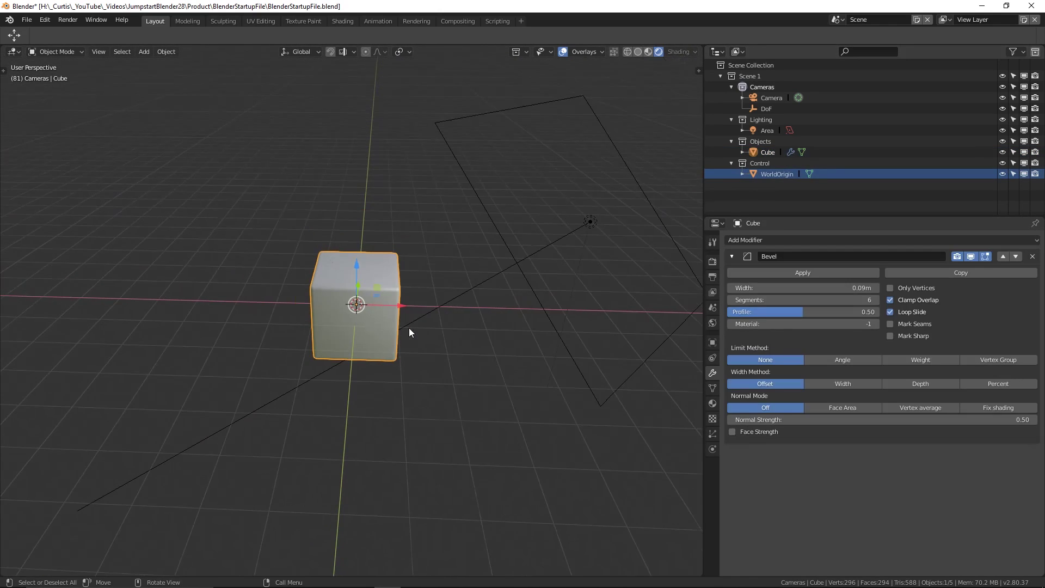
{"action": "key", "text": "shift+d"}
{"action": "key", "text": "Escape"}
{"action": "left_click_drag", "start_coordinate": [384, 305], "coordinate": [475, 179]}
- Add a Mirror modifier to Cube.001 using WorldOrigin as the mirror object
{"action": "left_click", "coordinate": [804, 241]}
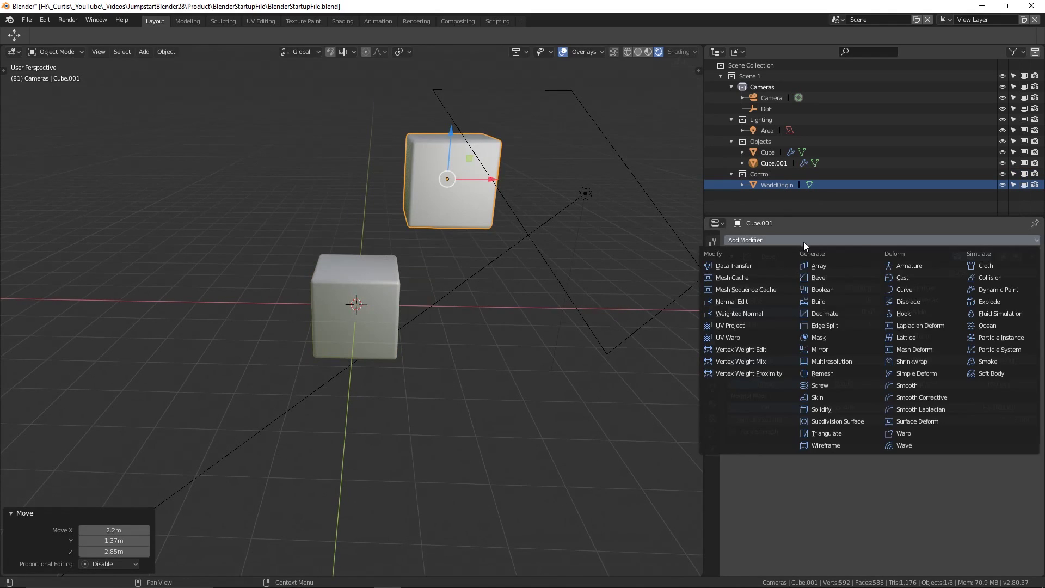
{"action": "left_click", "coordinate": [829, 348]}
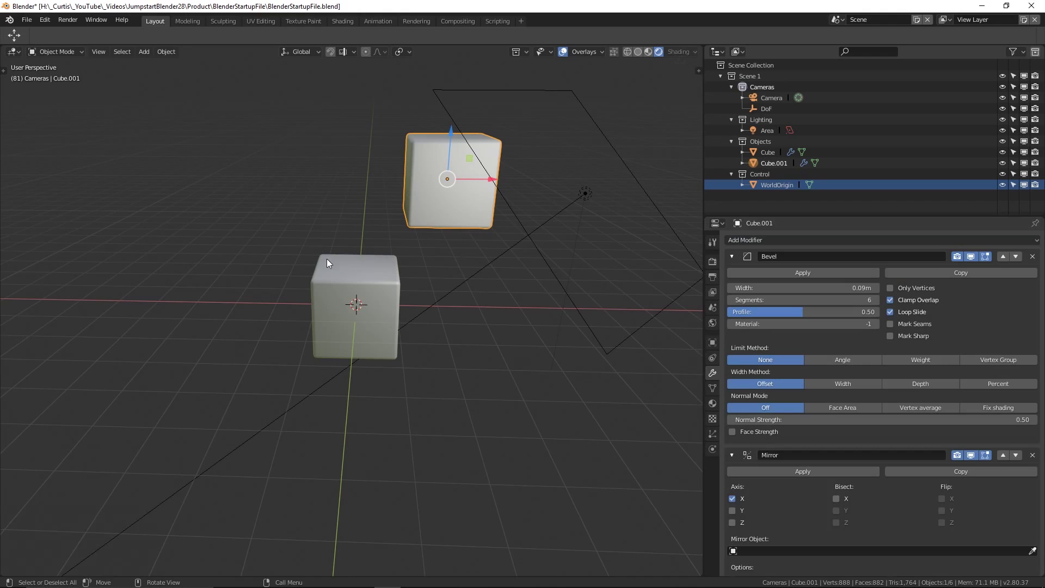
{"action": "scroll", "coordinate": [811, 426], "scroll_direction": "down", "scroll_amount": 4}
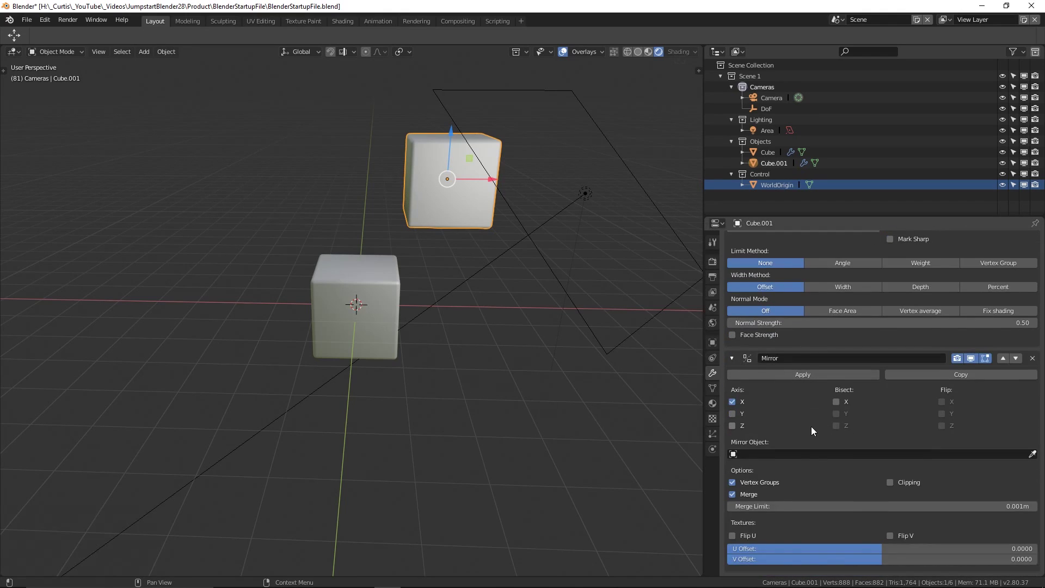
{"action": "left_click", "coordinate": [777, 456]}
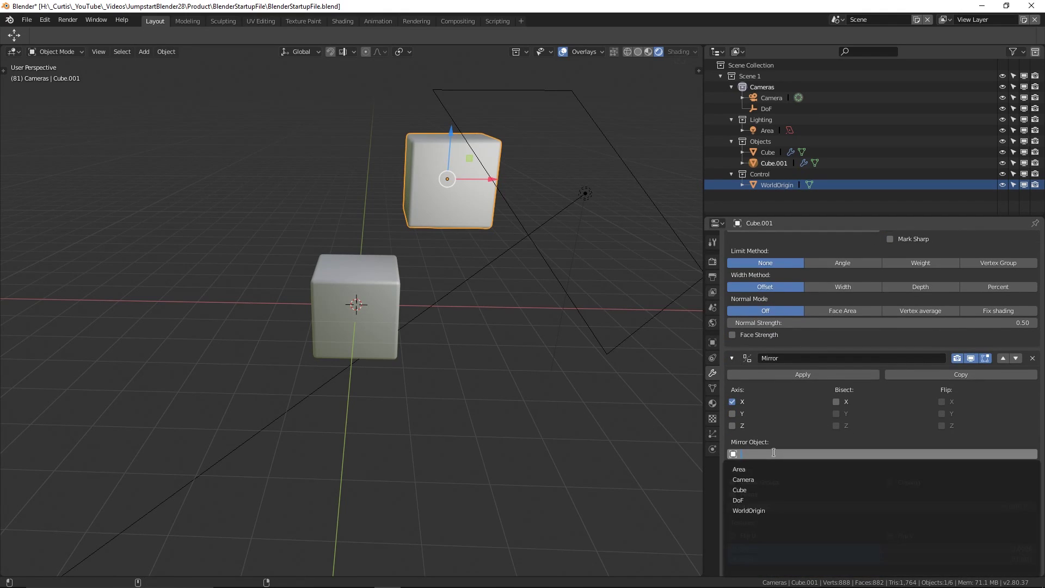
{"action": "type", "text": "World"}
{"action": "key", "text": "Return"}
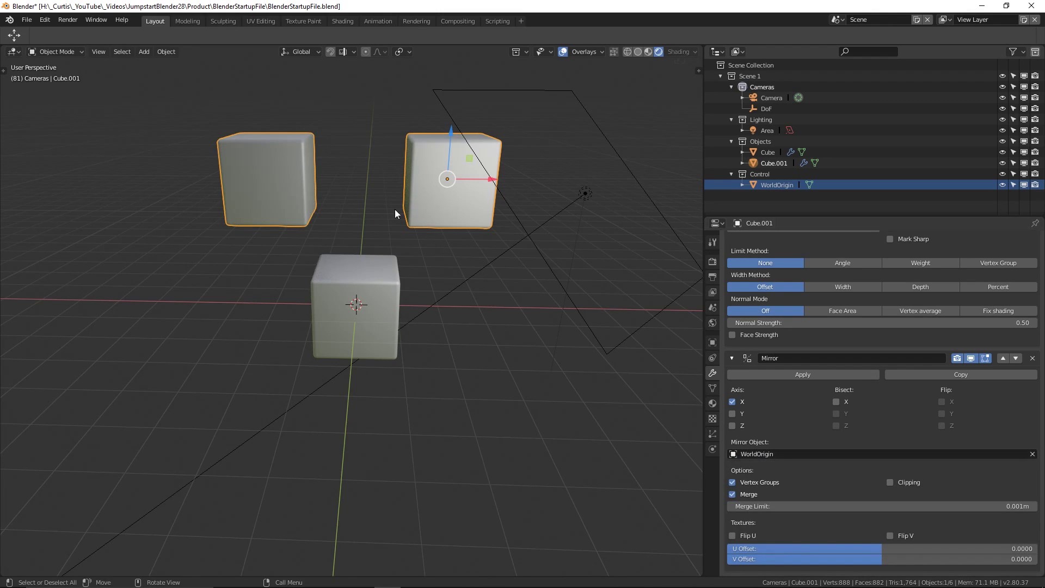
- Move Cube.001 lower toward the scene centre, then make WorldOrigin active and deselect everything
{"action": "middle_click_drag", "start_coordinate": [340, 222], "coordinate": [348, 261]}
{"action": "key", "text": "g"}
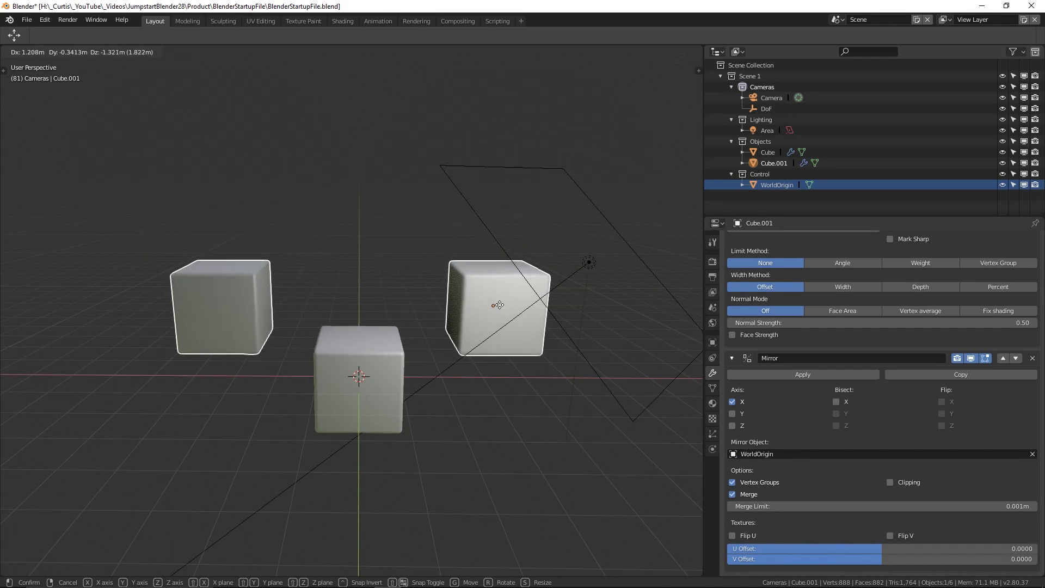
{"action": "left_click", "coordinate": [468, 360]}
{"action": "middle_click_drag", "start_coordinate": [468, 360], "coordinate": [417, 357]}
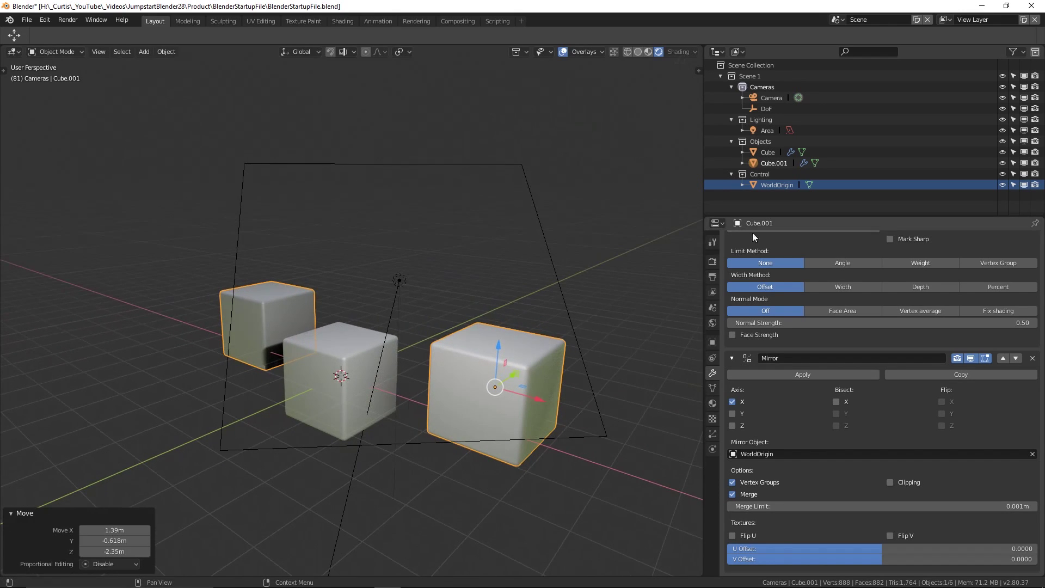
{"action": "left_click", "coordinate": [779, 184]}
{"action": "mouse_move", "coordinate": [544, 326]}
{"action": "middle_mouse_down"}
{"action": "mouse_move", "coordinate": [492, 341]}
{"action": "mouse_move", "coordinate": [540, 339]}
{"action": "middle_mouse_up"}
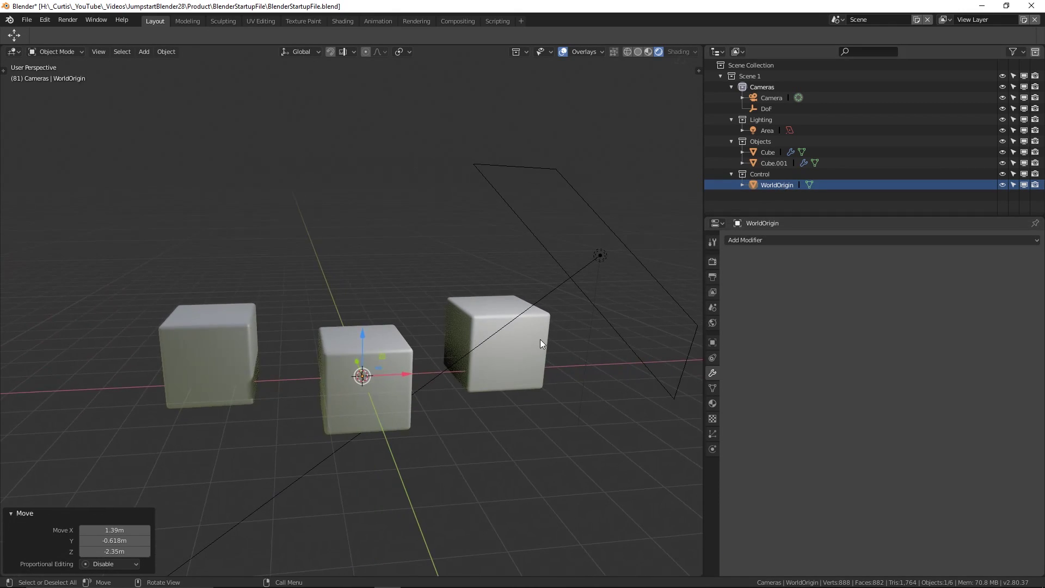
{"action": "left_click", "coordinate": [496, 385]}
{"action": "middle_click_drag", "start_coordinate": [497, 385], "coordinate": [485, 357]}
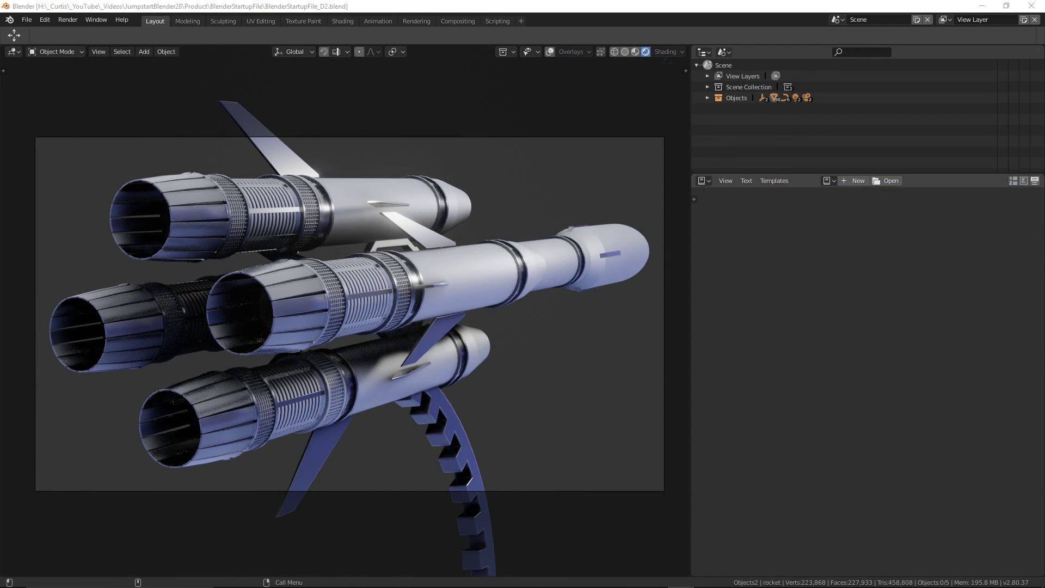
- Show the Resolution Reference text, then switch to Frame Rate Reference and enlarge its font
{"action": "left_click", "coordinate": [829, 181]}
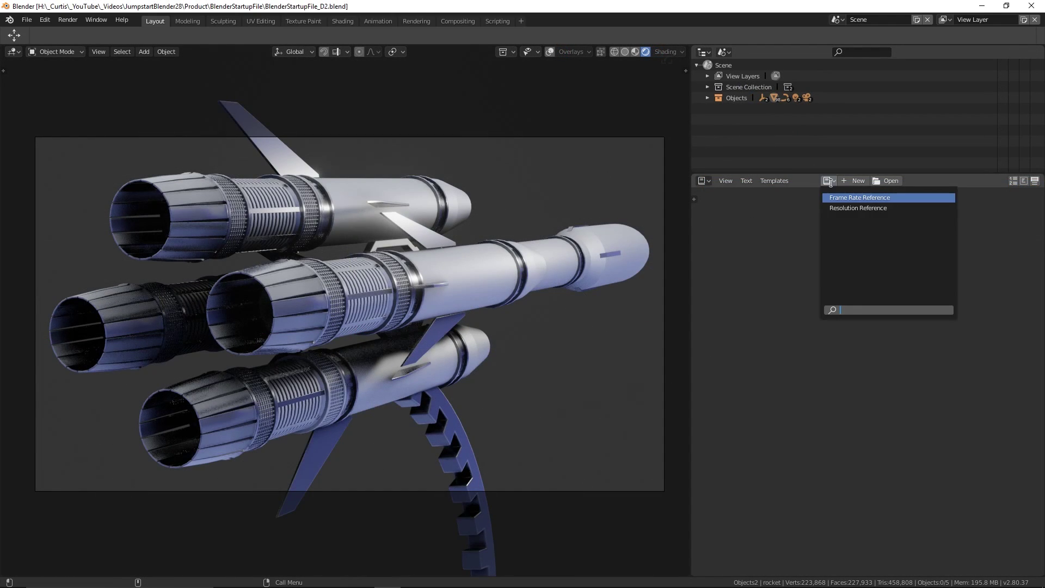
{"action": "left_click", "coordinate": [847, 208]}
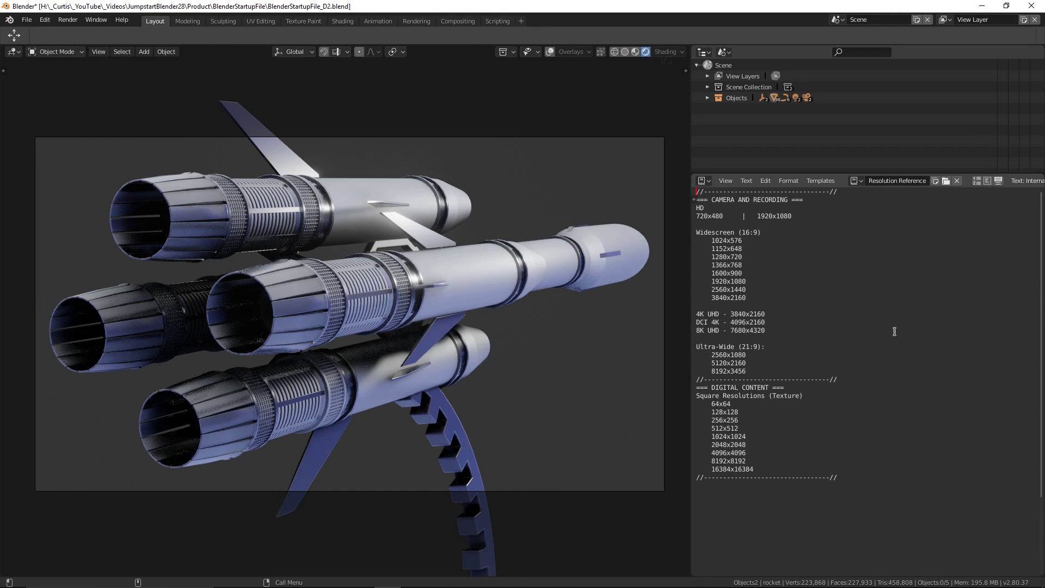
{"action": "left_click", "coordinate": [857, 181]}
{"action": "left_click", "coordinate": [860, 196]}
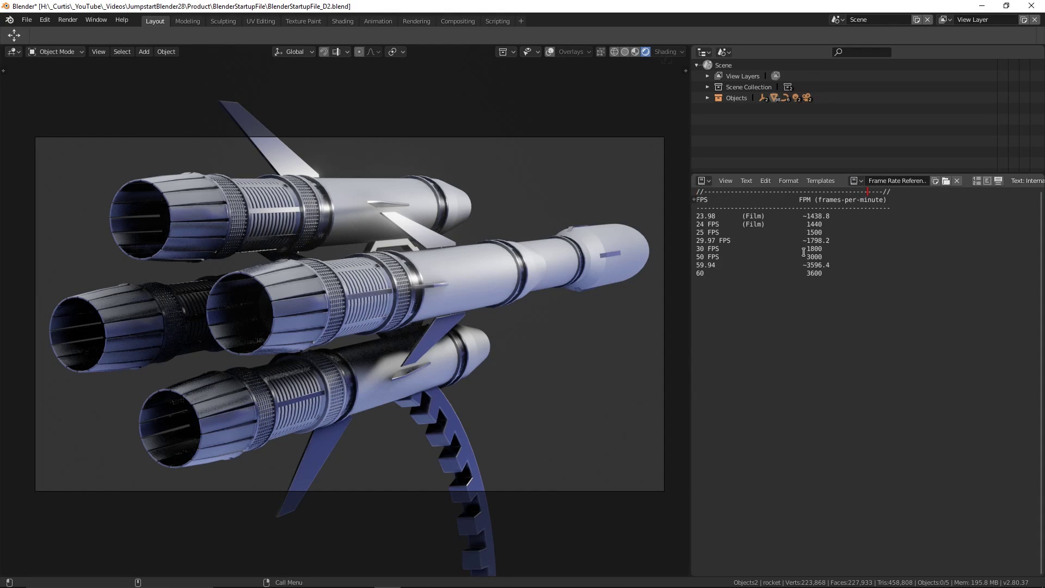
{"action": "scroll", "coordinate": [843, 325], "scroll_direction": "up", "scroll_amount": 4, "text": "ctrl"}
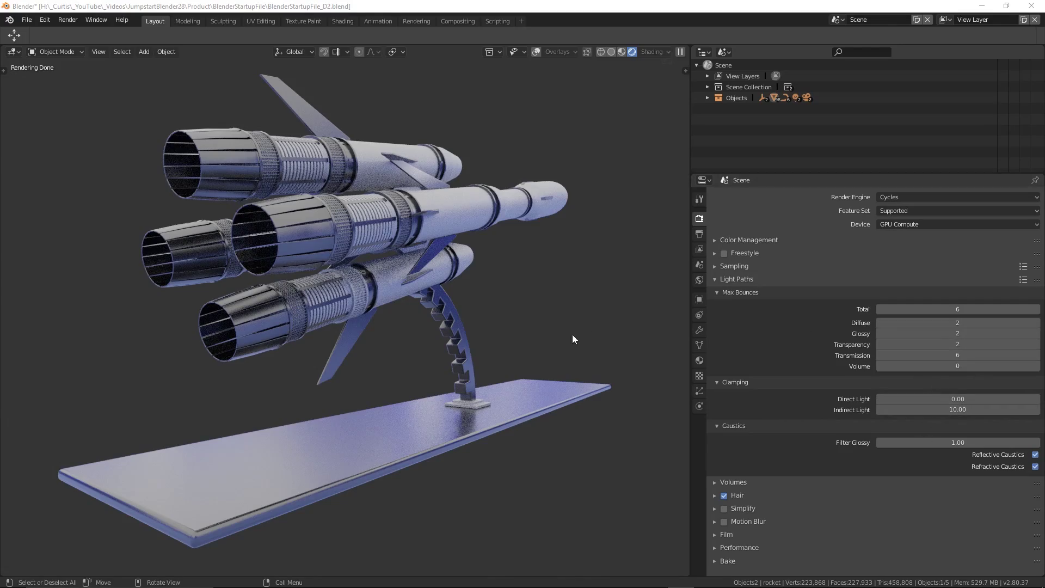
{"action": "middle_click_drag", "start_coordinate": [449, 365], "coordinate": [360, 368]}
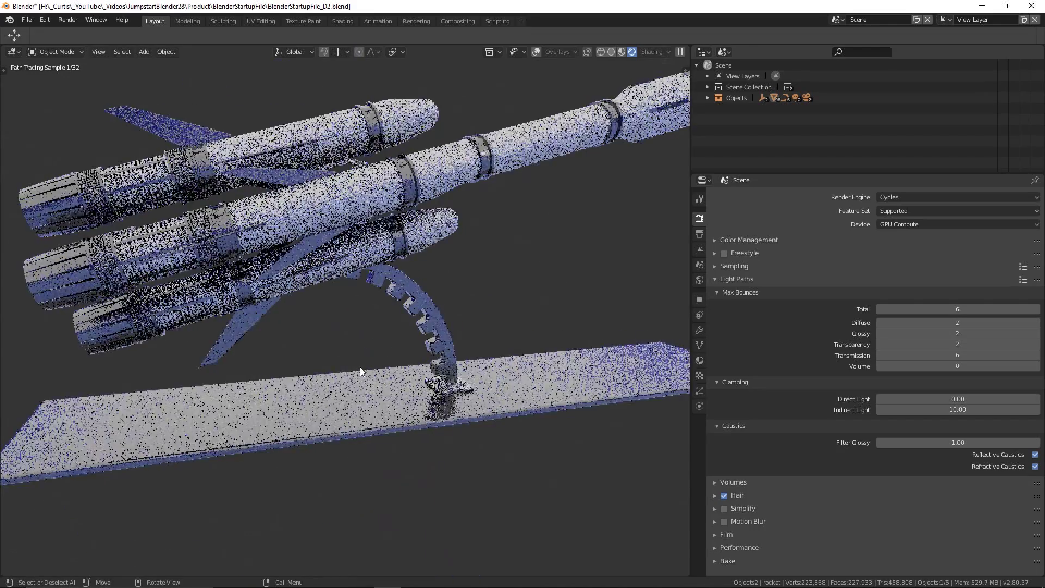
{"action": "scroll", "coordinate": [360, 367], "scroll_direction": "down", "scroll_amount": 5}
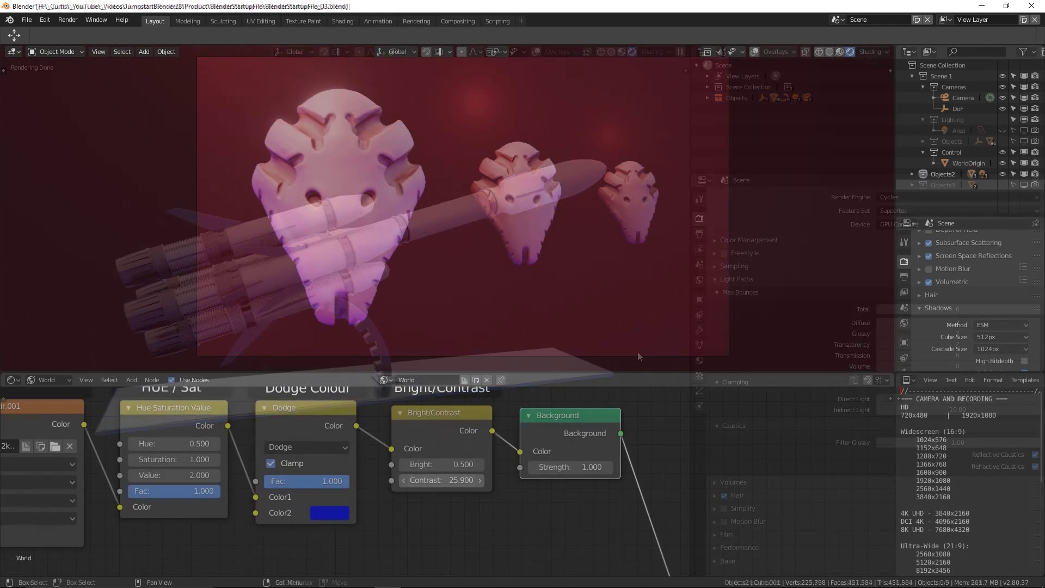
- Lower the world Bright/Contrast node's Contrast from 44.800 to about 25
{"action": "left_click_drag", "start_coordinate": [441, 480], "coordinate": [363, 480]}
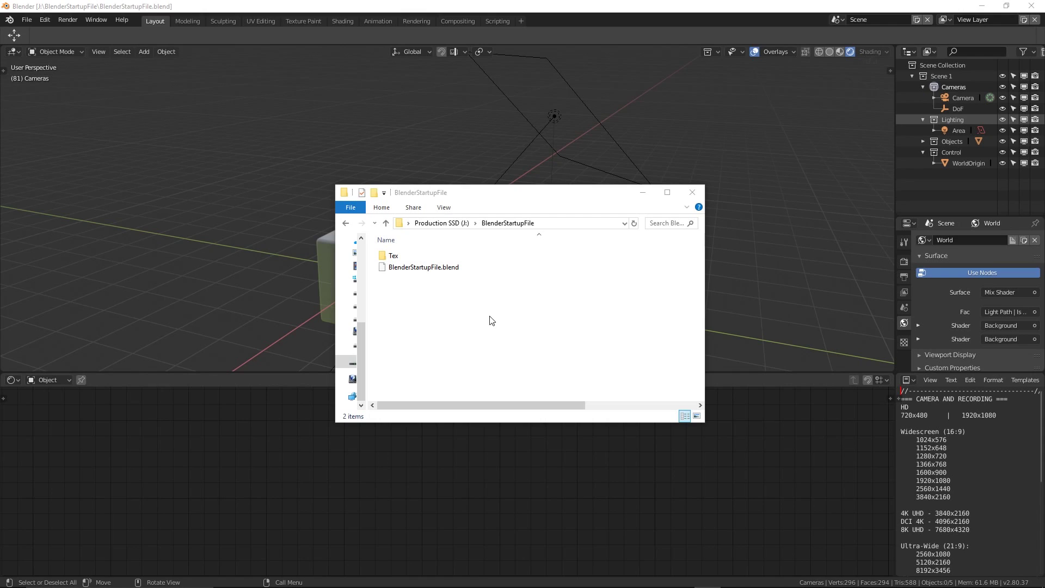
- Select the Tex folder and BlenderStartupFile.blend in Explorer, then browse to that file in Blender's File > Open
{"action": "left_click_drag", "start_coordinate": [513, 318], "coordinate": [403, 252]}
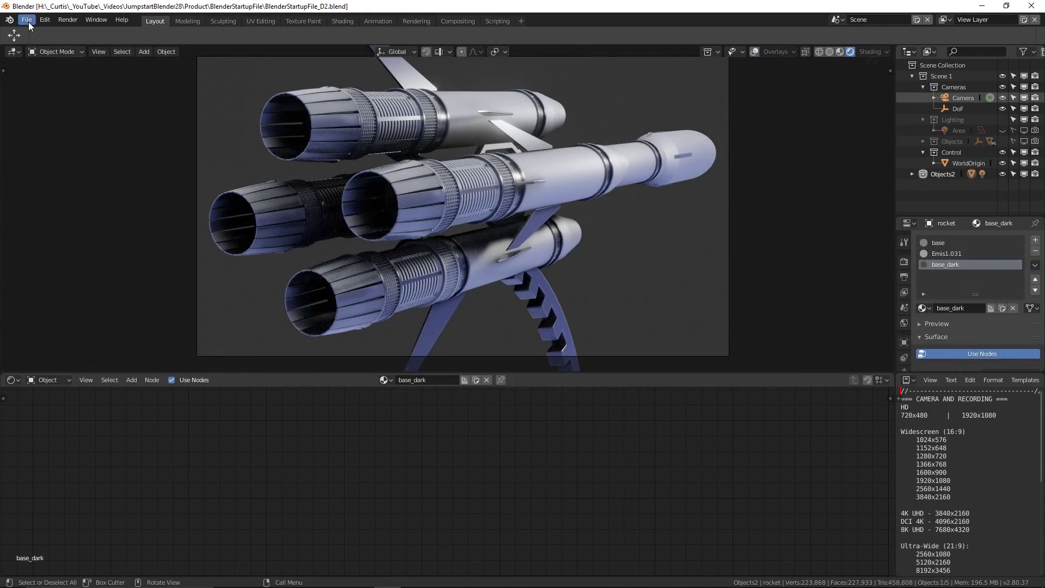
{"action": "left_click", "coordinate": [28, 22]}
{"action": "left_click", "coordinate": [44, 43]}
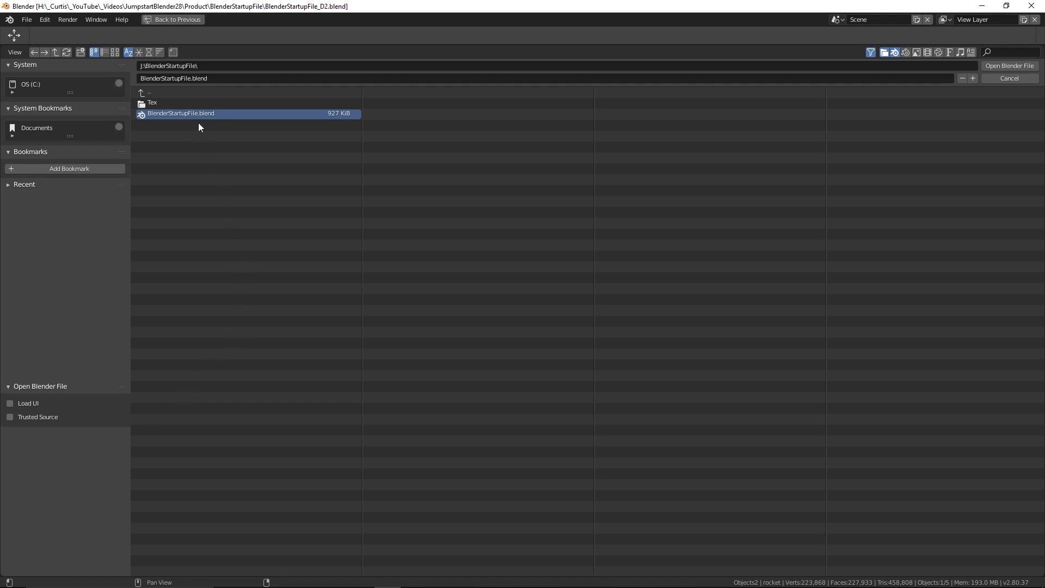
- Load BlenderStartupFile.blend and zoom in on its _Matcap node tree
{"action": "left_click", "coordinate": [1009, 65]}
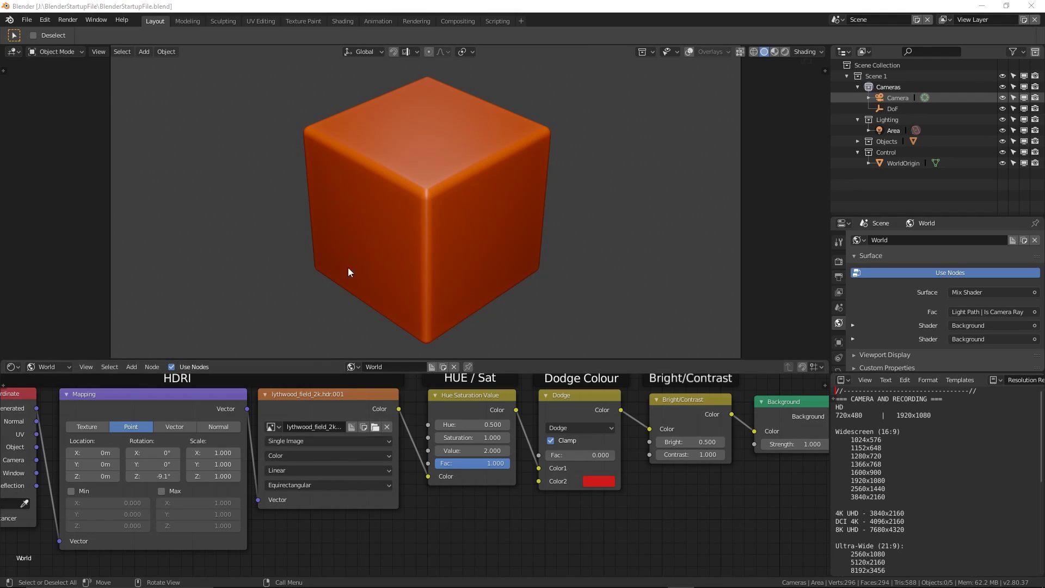
{"action": "scroll", "coordinate": [393, 466], "scroll_direction": "up", "scroll_amount": 1}
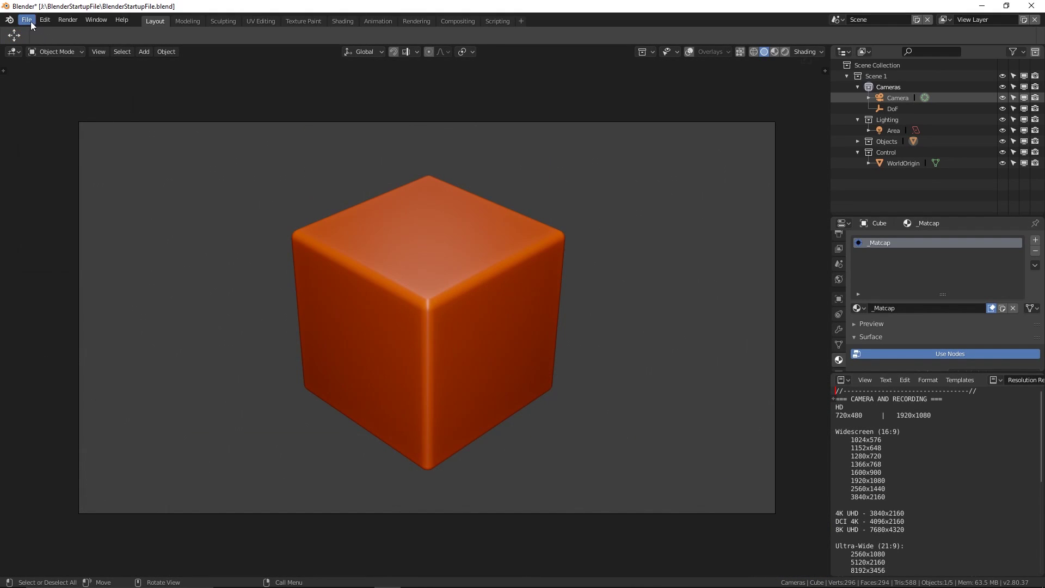
- Save the current scene with the orange cube as Blender's startup file
{"action": "left_click", "coordinate": [30, 22]}
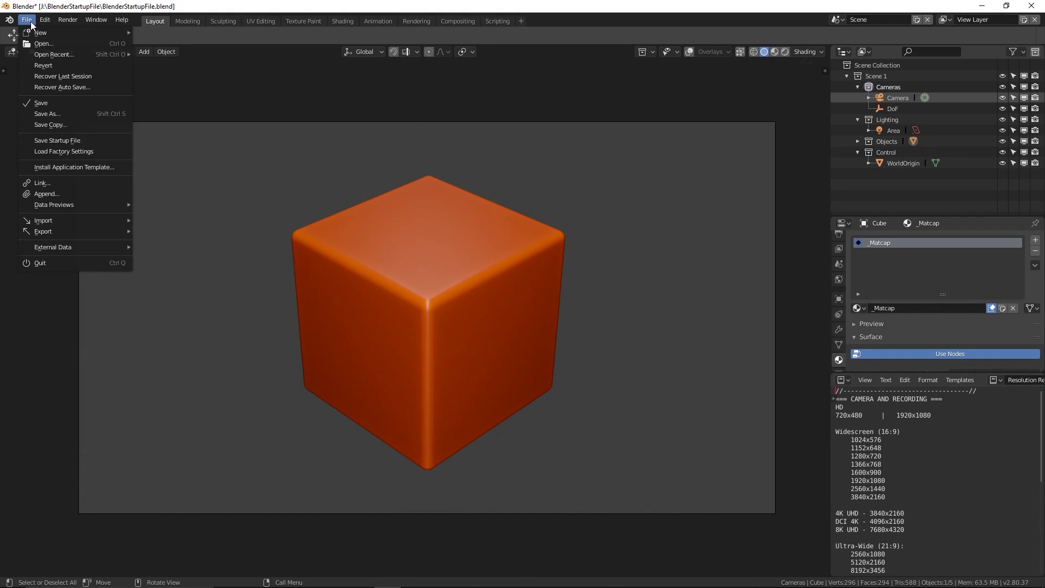
{"action": "left_click", "coordinate": [66, 140]}
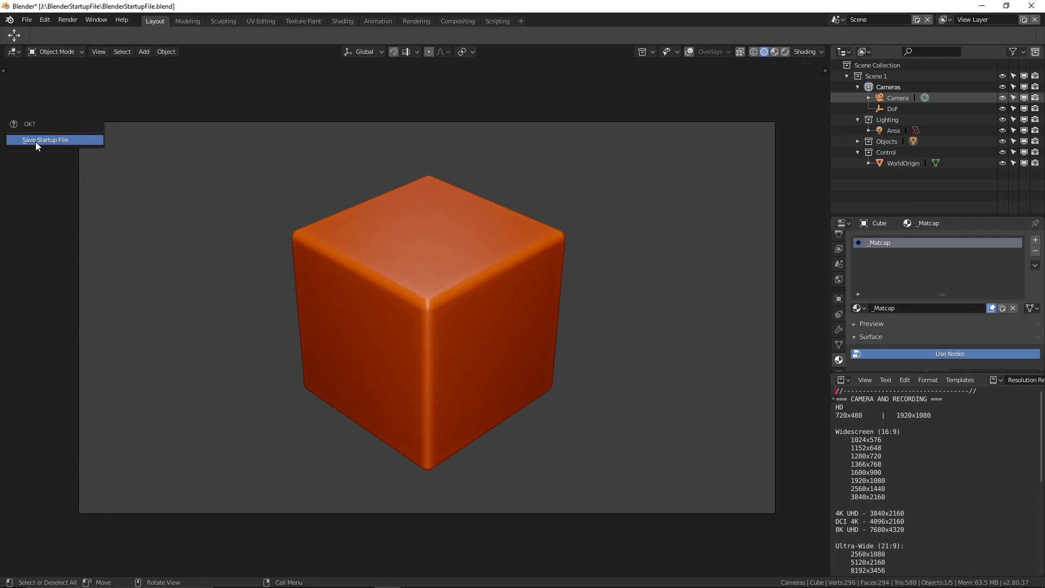
{"action": "left_click", "coordinate": [79, 143]}
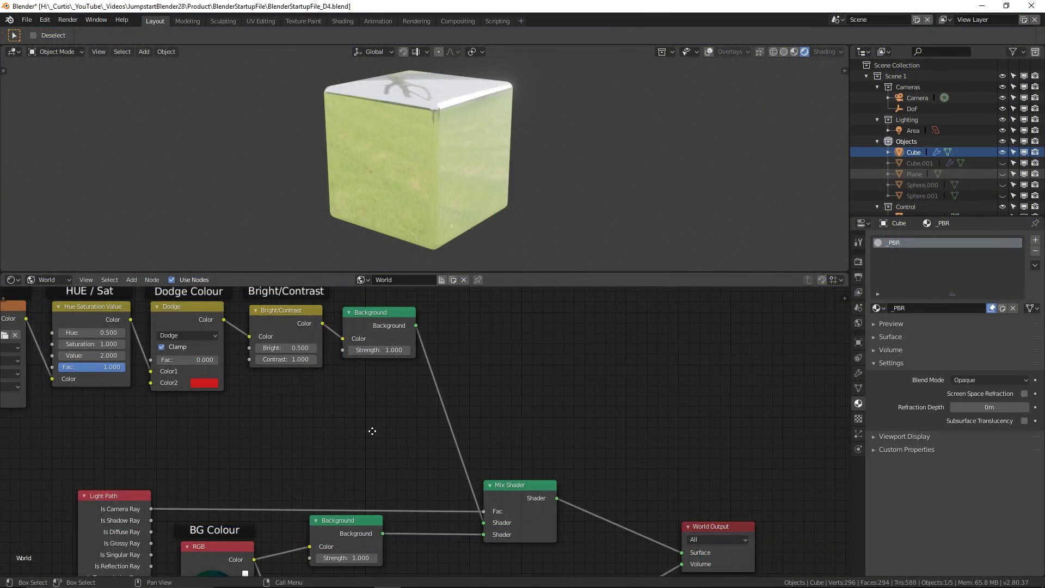
- Raise the value of the world's BG Colour RGB node to lighten the background
{"action": "middle_click_drag", "start_coordinate": [373, 431], "coordinate": [465, 468]}
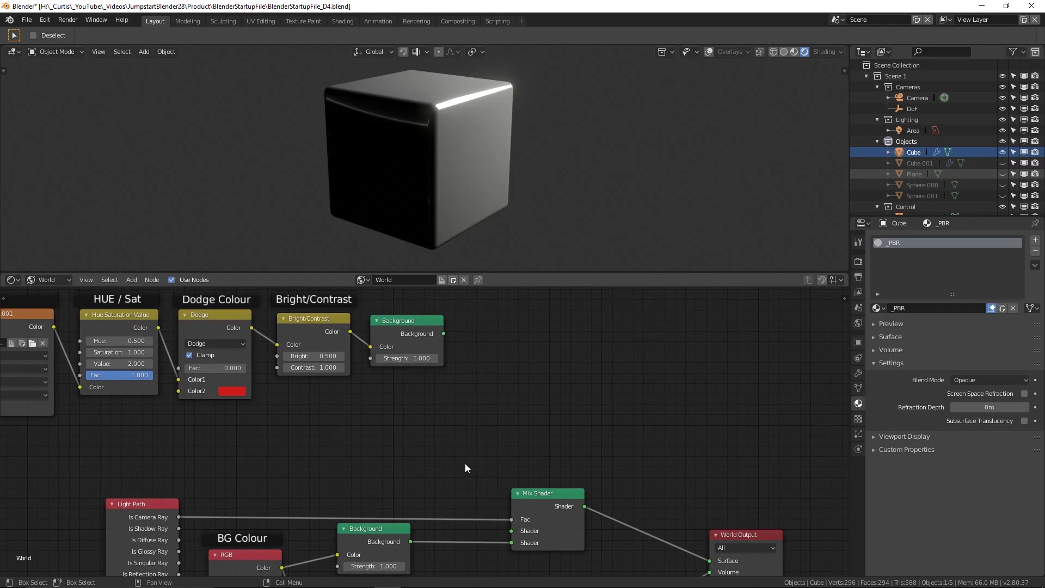
{"action": "middle_click_drag", "start_coordinate": [354, 333], "coordinate": [367, 275]}
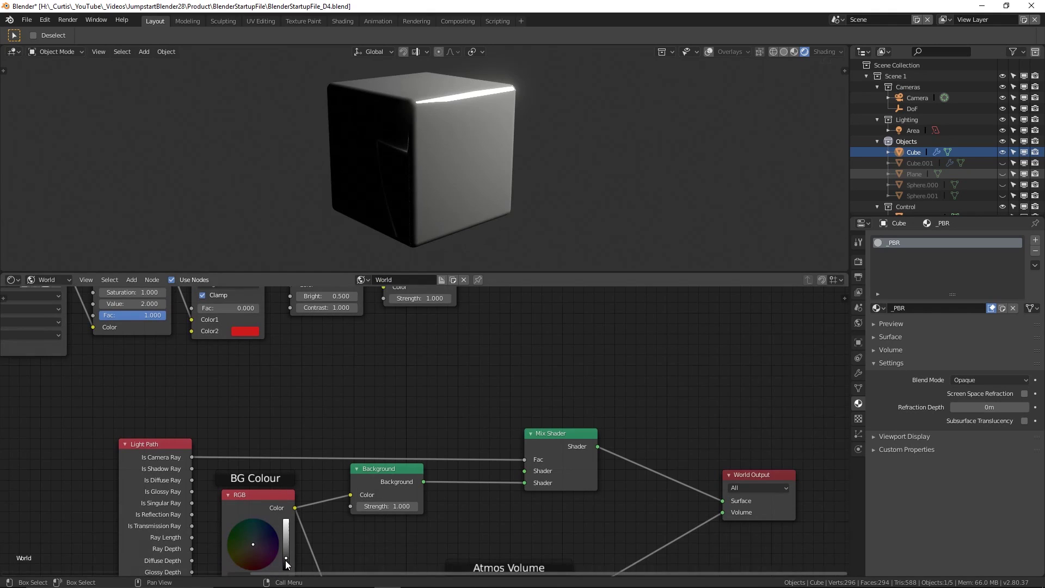
{"action": "left_click_drag", "start_coordinate": [285, 559], "coordinate": [286, 548]}
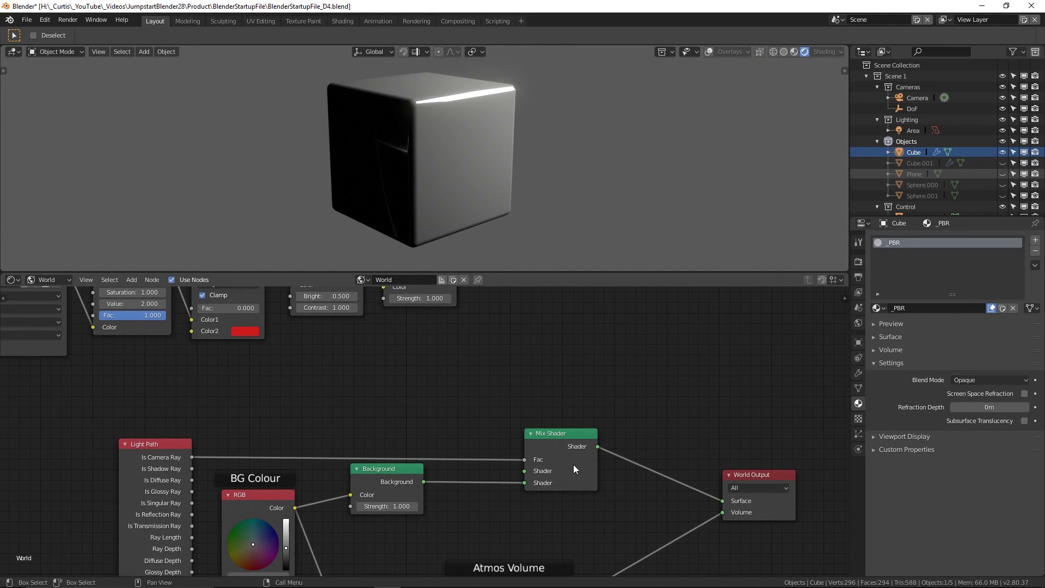